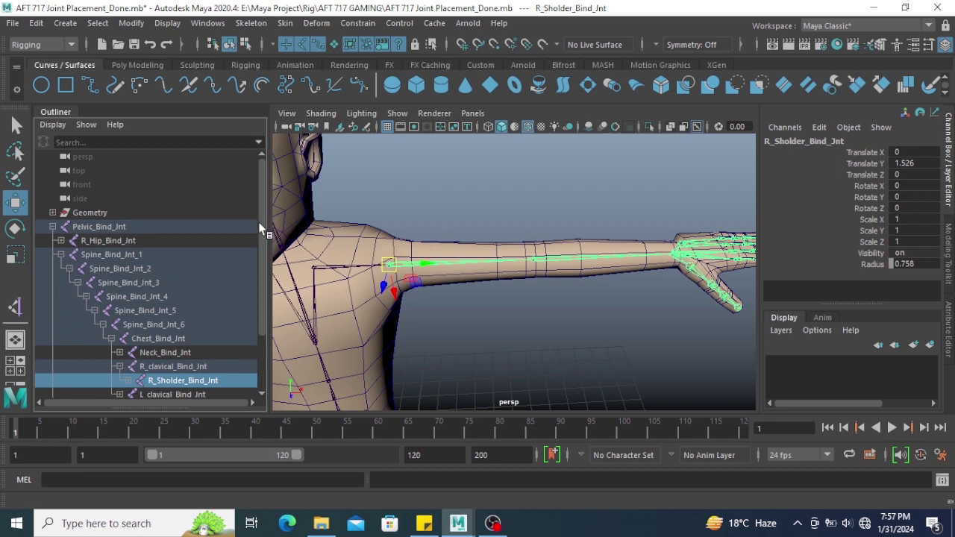
# Duplicate the R_Sholder_Bind_Jnt chain and unparent the copy from R_clavical_Bind_Jnt
pyautogui.scroll(-3, 206, 278)
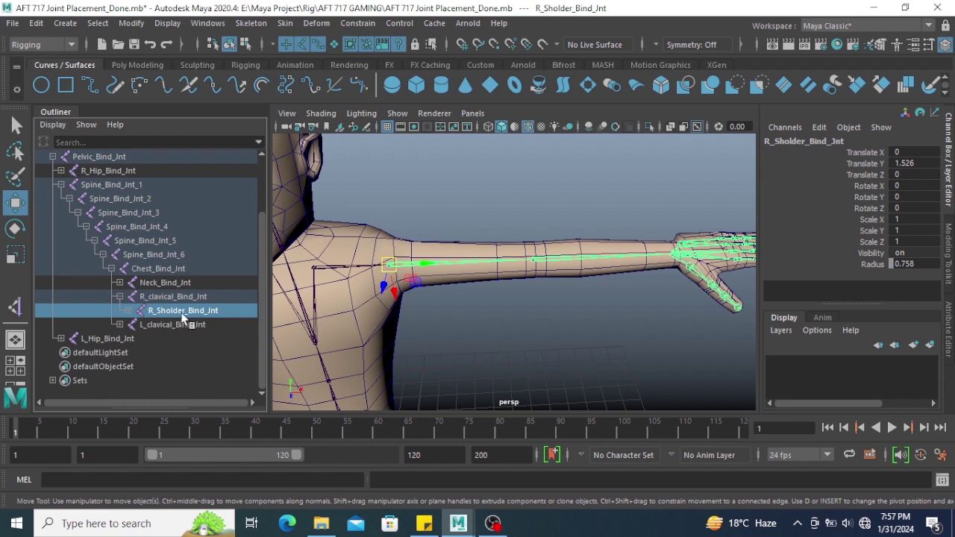
pyautogui.hotkey('ctrl', 'd')
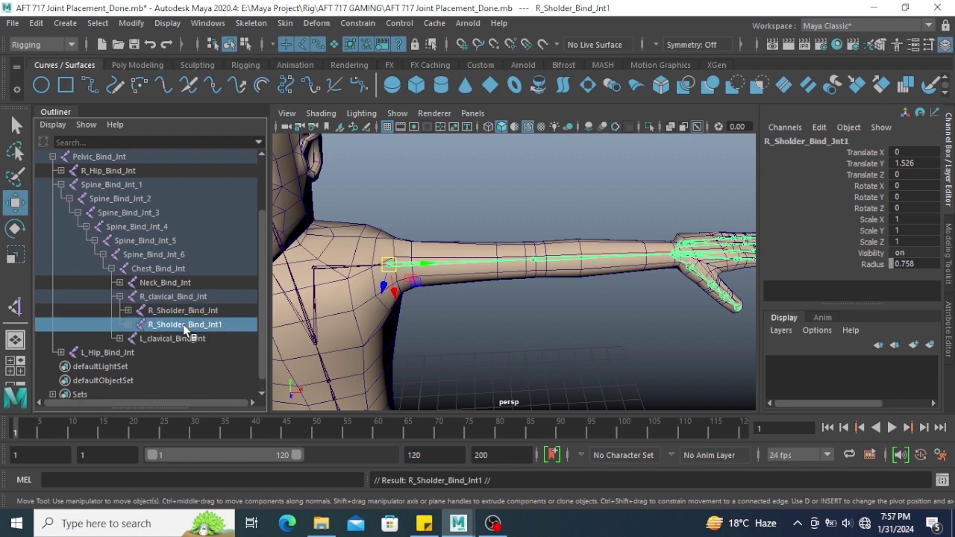
pyautogui.hotkey('shift', 'p')
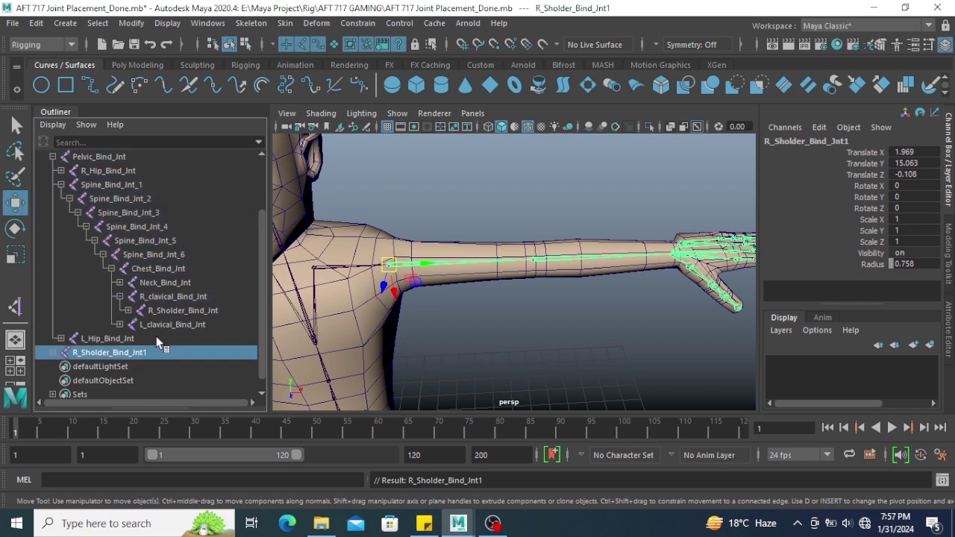
# Delete all thumb, palm, finger and unnamed joints beneath the duplicated chain's R_Wrist_Bind_Jnt
pyautogui.scroll(2, 165, 319)
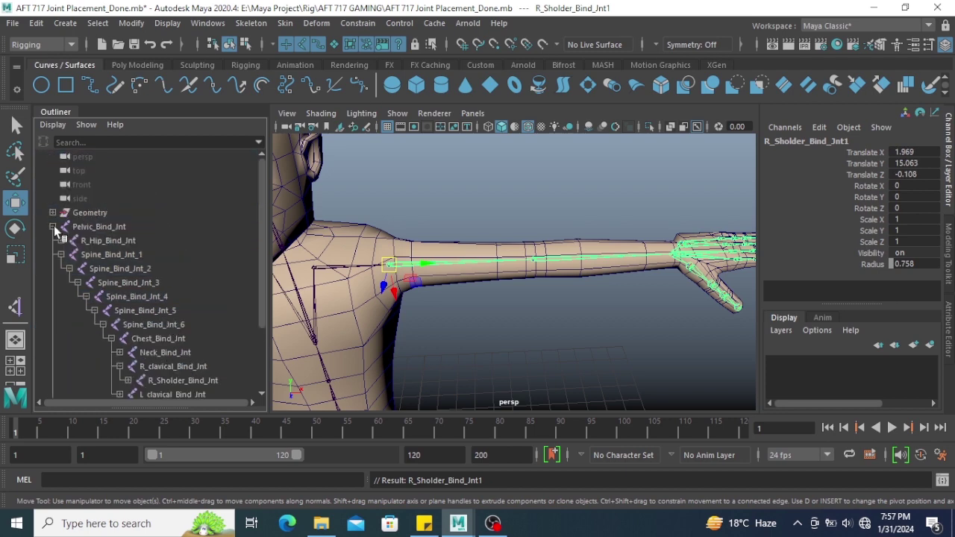
pyautogui.click(52, 226)
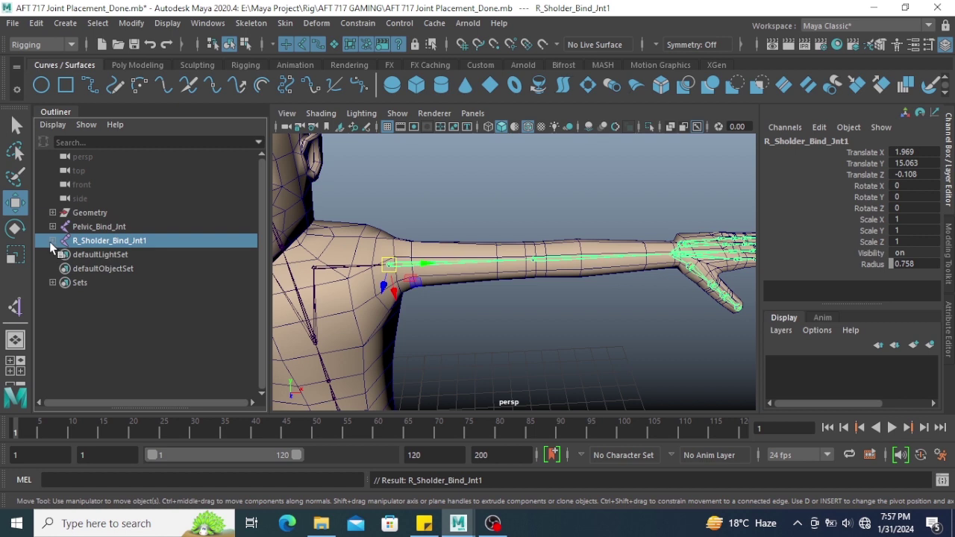
pyautogui.click(52, 240)
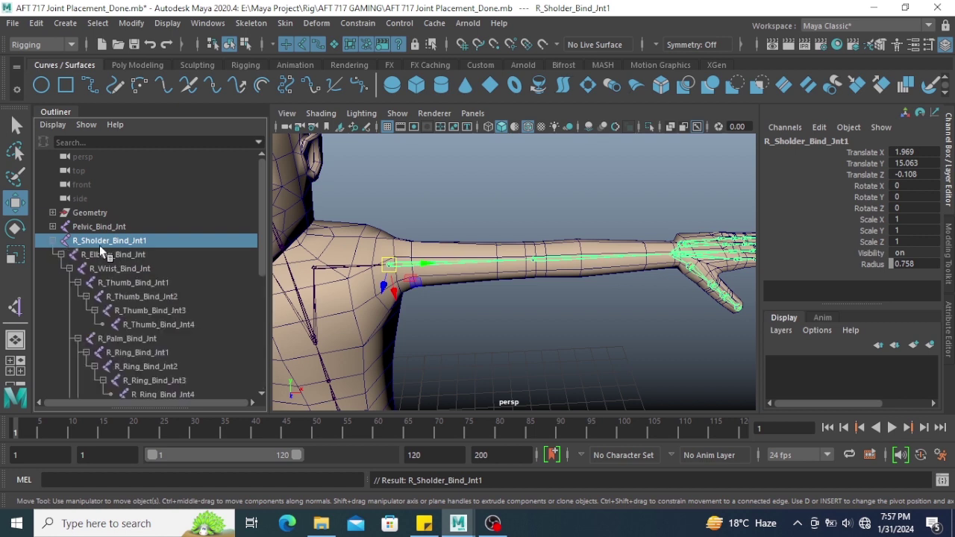
pyautogui.click(138, 284)
pyautogui.scroll(-5, 133, 332)
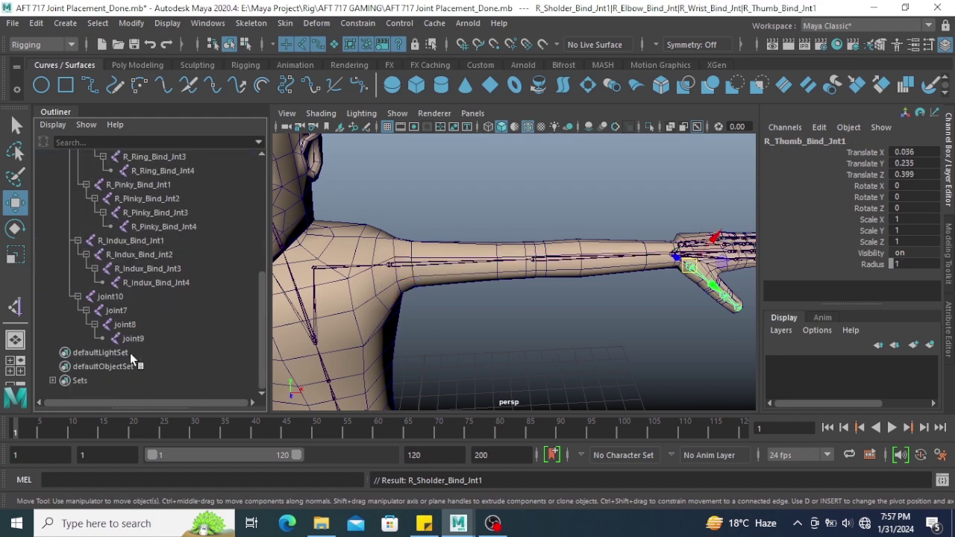
pyautogui.keyDown('shift'); pyautogui.click(132, 339); pyautogui.keyUp('shift')
pyautogui.press('Delete')
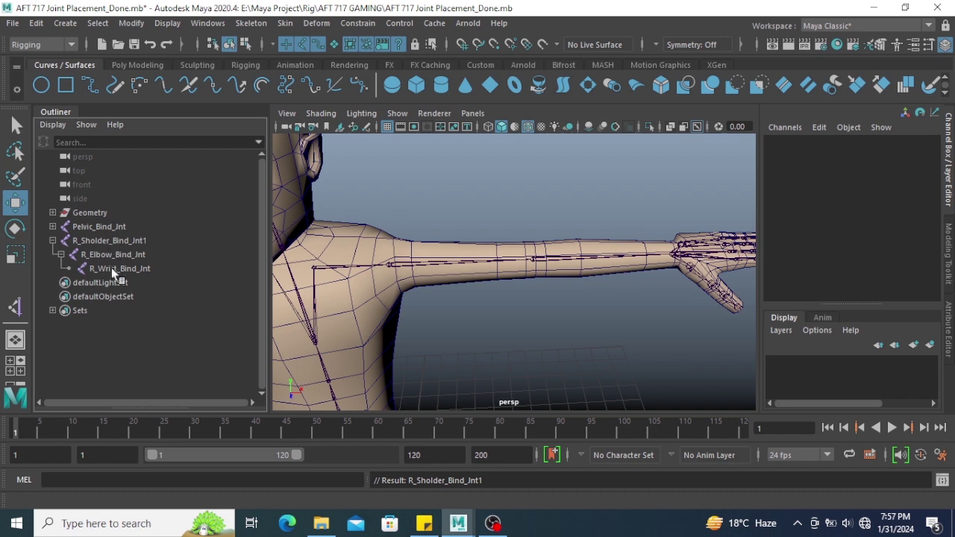
# Rename the duplicated shoulder joint R_Sholder_Bind_Jnt
pyautogui.doubleClick(159, 242)
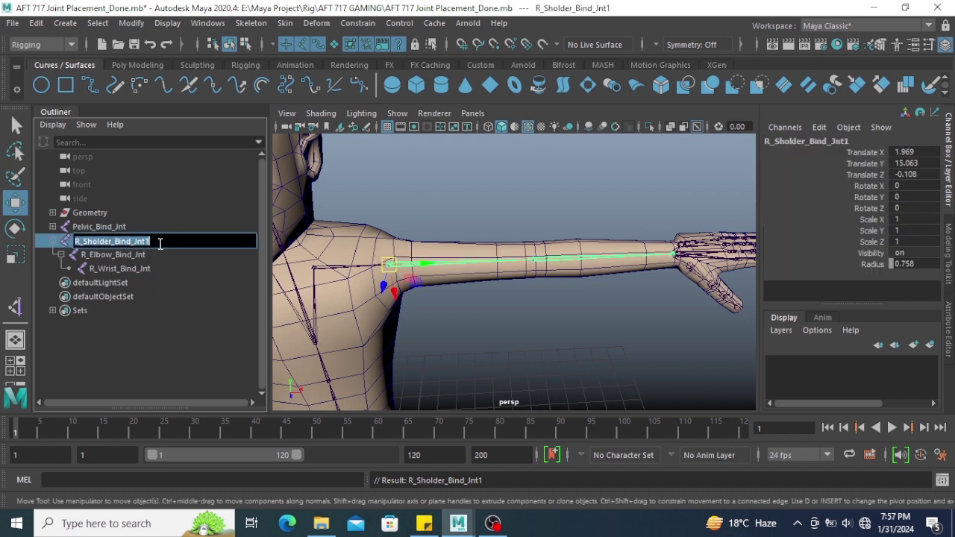
pyautogui.press('BackSpace')
pyautogui.press('Return')
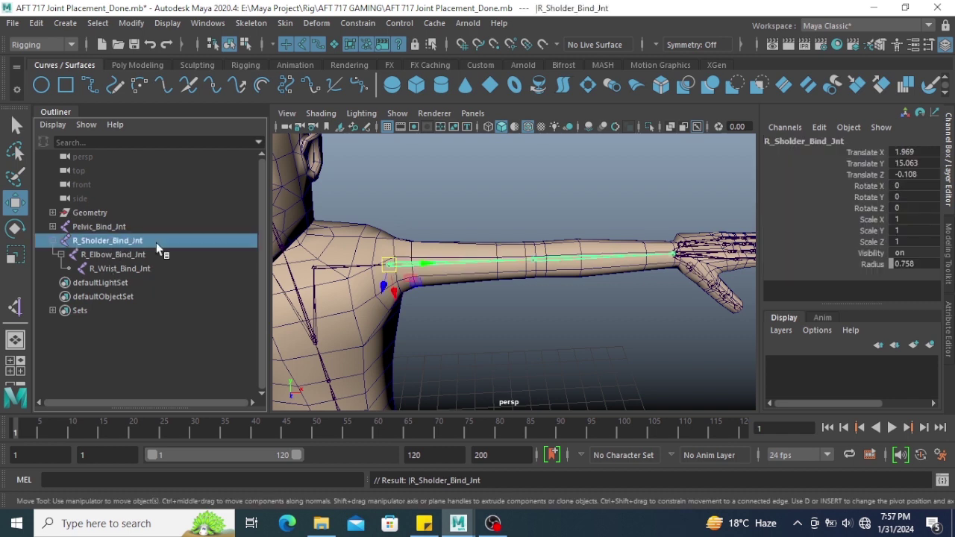
# Replace "Bind" with "IK" in the names of the duplicated shoulder, elbow and wrist joints, then collapse the chain
pyautogui.keyDown('shift'); pyautogui.click(128, 270); pyautogui.keyUp('shift')
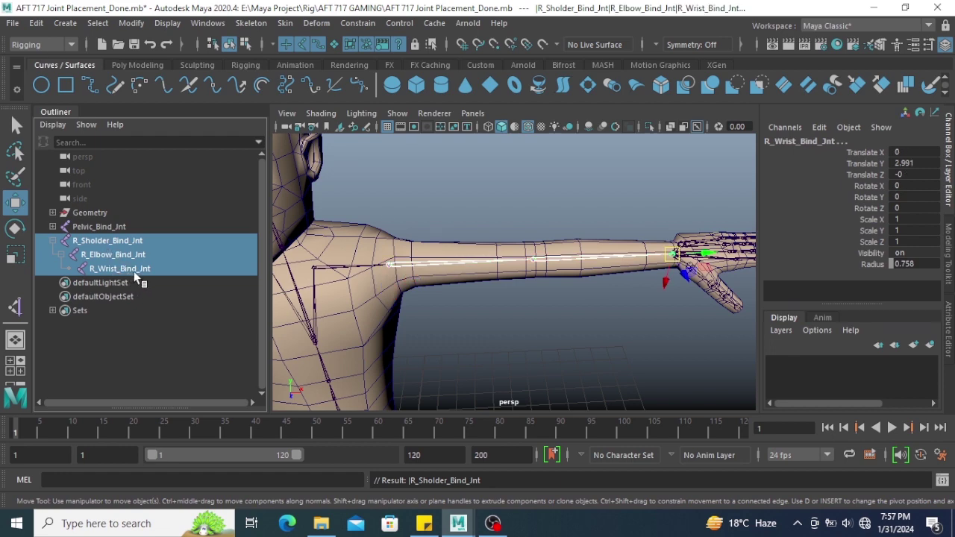
pyautogui.click(141, 27)
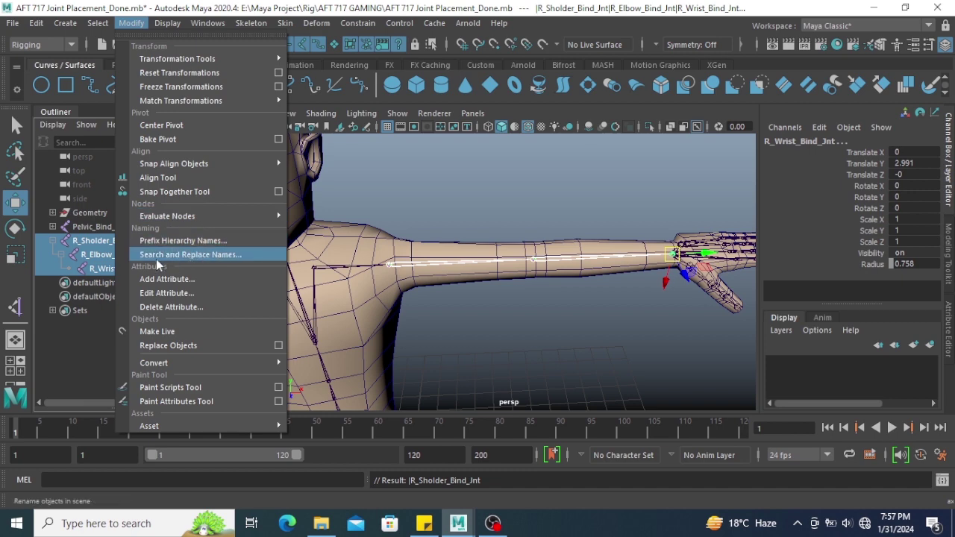
pyautogui.click(211, 255)
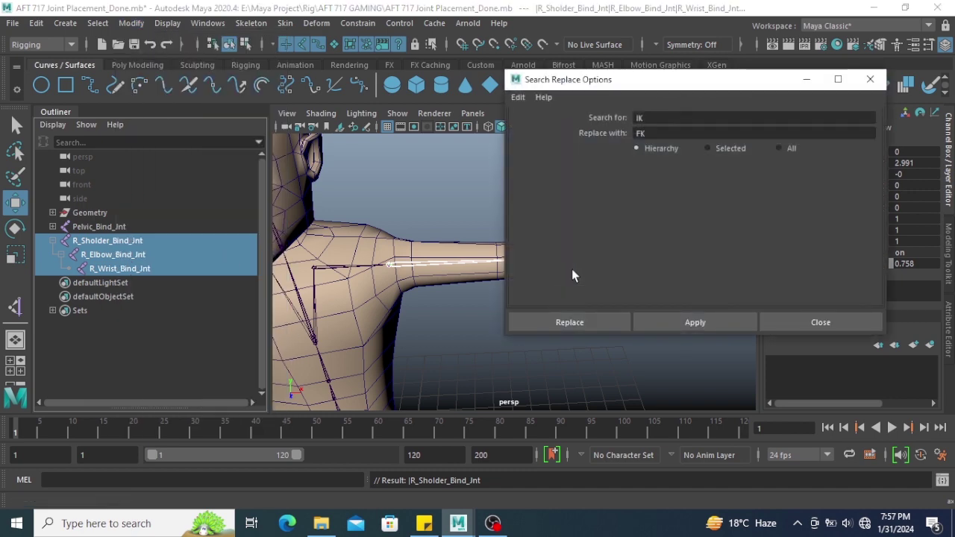
pyautogui.press('BackSpace')
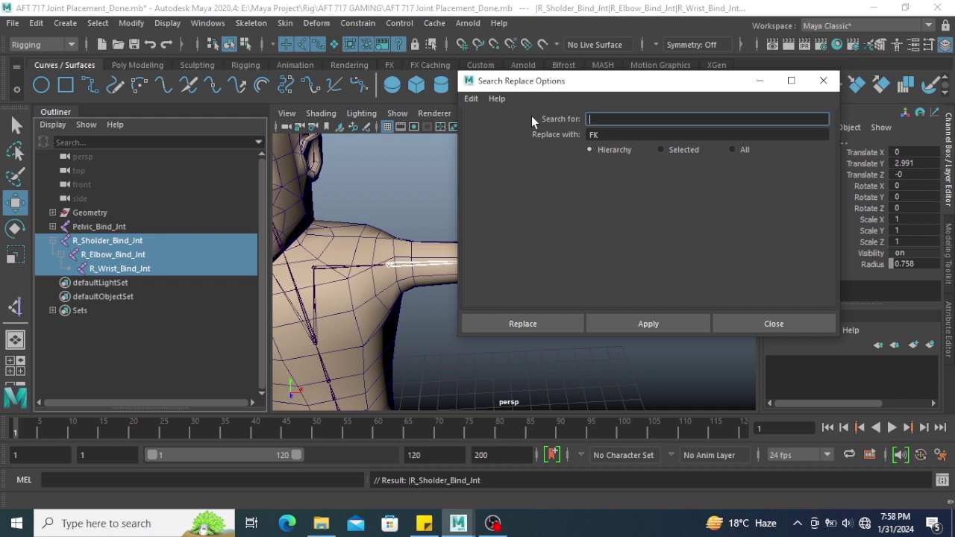
pyautogui.write('Bind')
pyautogui.doubleClick(609, 137)
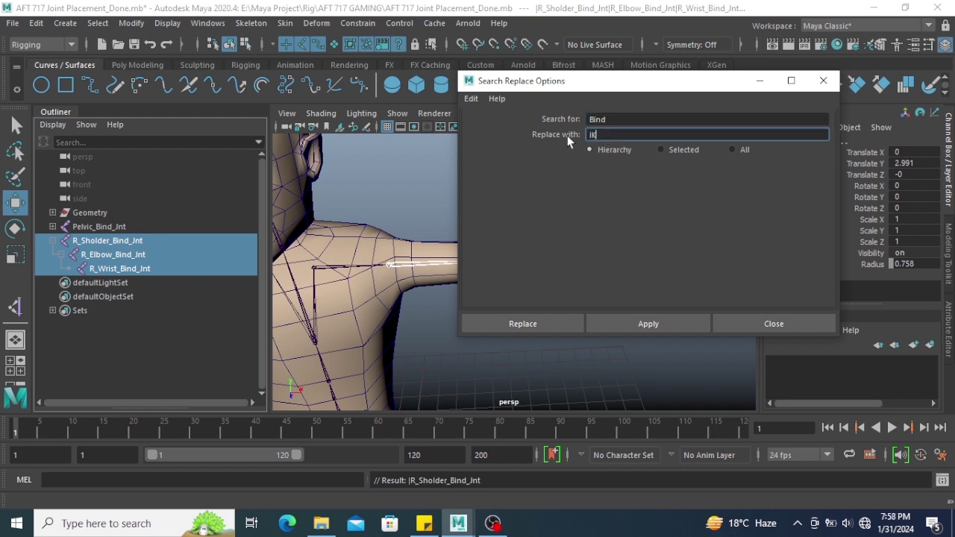
pyautogui.click(551, 318)
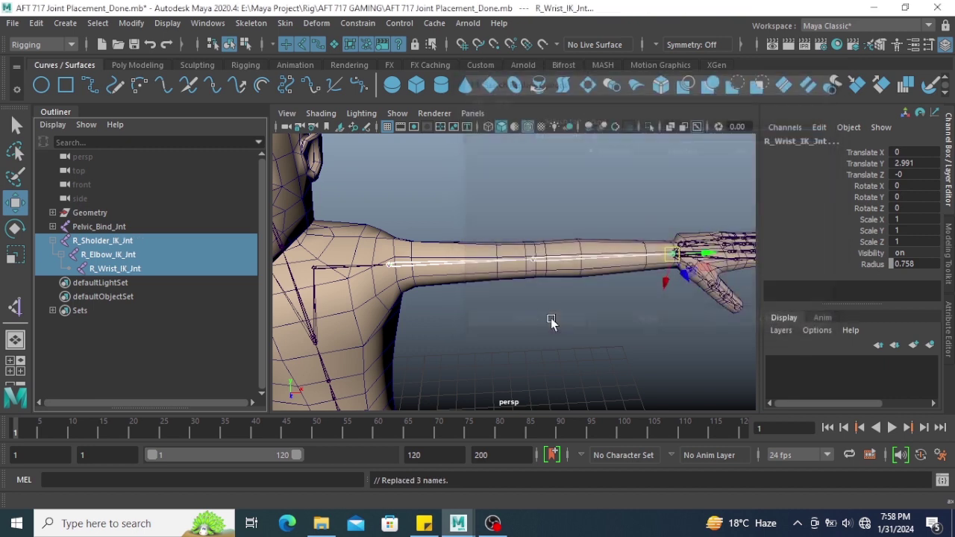
pyautogui.click(162, 341)
pyautogui.click(52, 241)
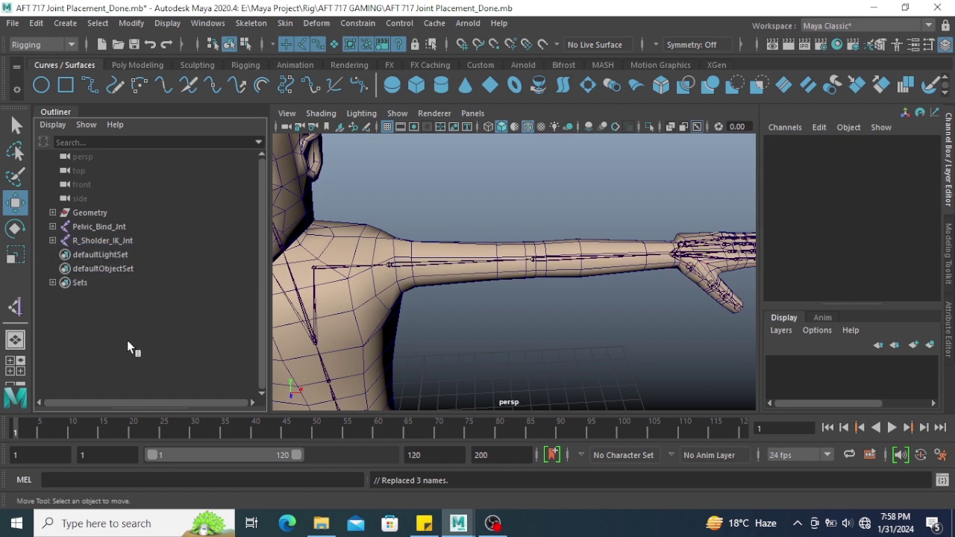
# Duplicate the R_Sholder_IK_Jnt chain and expand the copy's hierarchy
pyautogui.click(112, 240)
pyautogui.hotkey('ctrl', 'd')
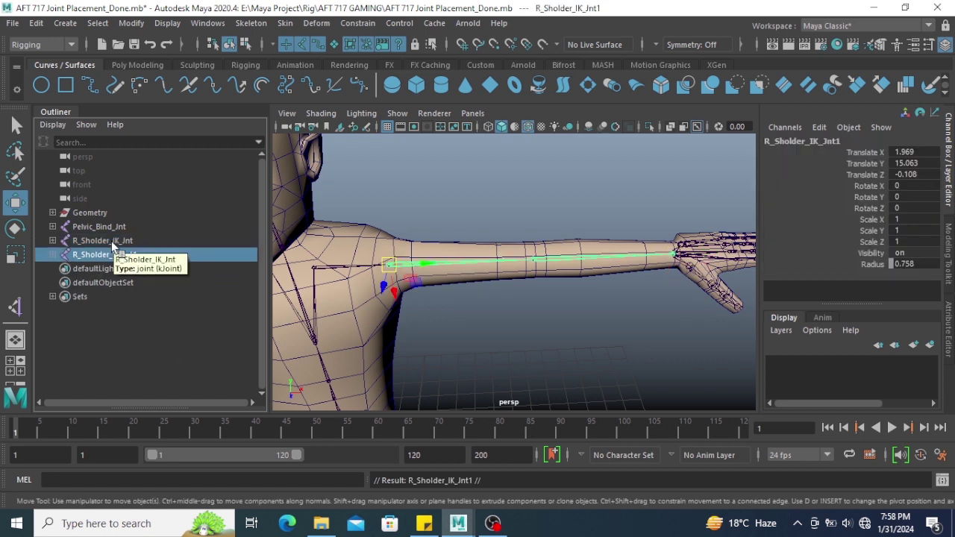
pyautogui.click(52, 254)
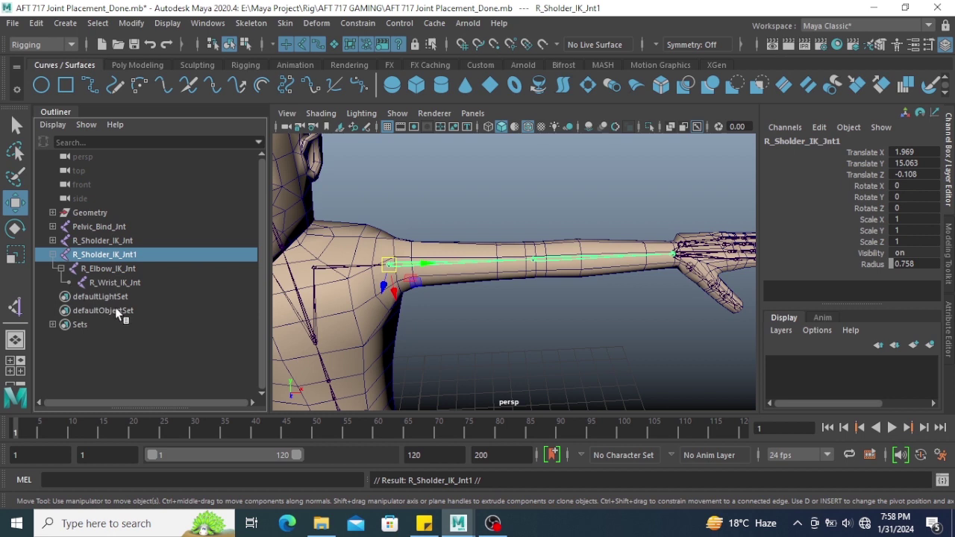
# Replace "IK" with "FK" in the names of the new copy's shoulder, elbow and wrist joints
pyautogui.keyDown('shift'); pyautogui.click(137, 286); pyautogui.keyUp('shift')
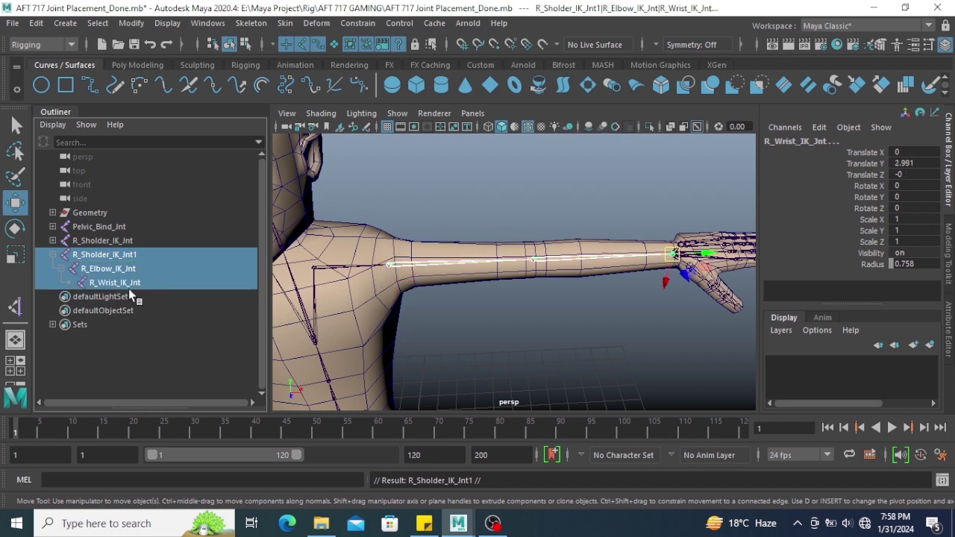
pyautogui.click(150, 340)
pyautogui.click(134, 254)
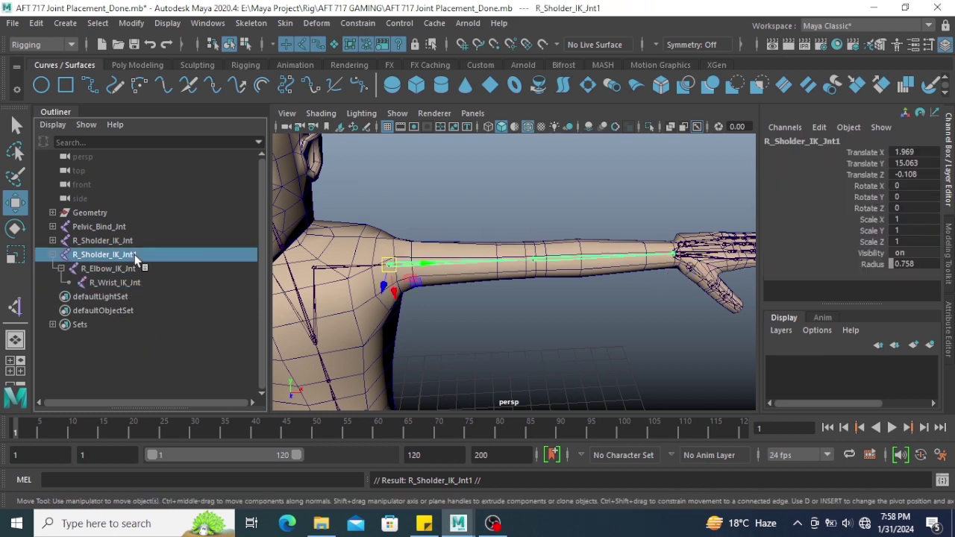
pyautogui.keyDown('shift'); pyautogui.click(137, 283); pyautogui.keyUp('shift')
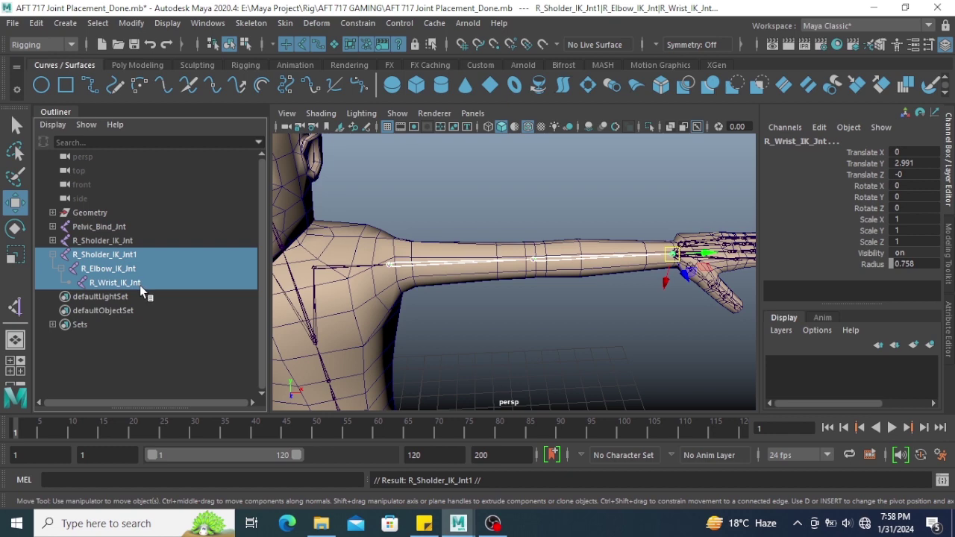
pyautogui.click(132, 23)
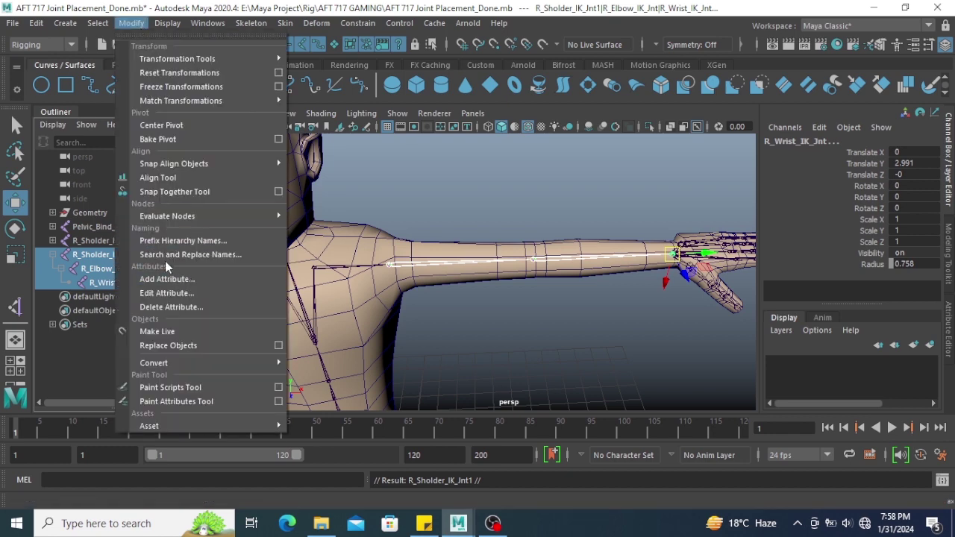
pyautogui.click(220, 256)
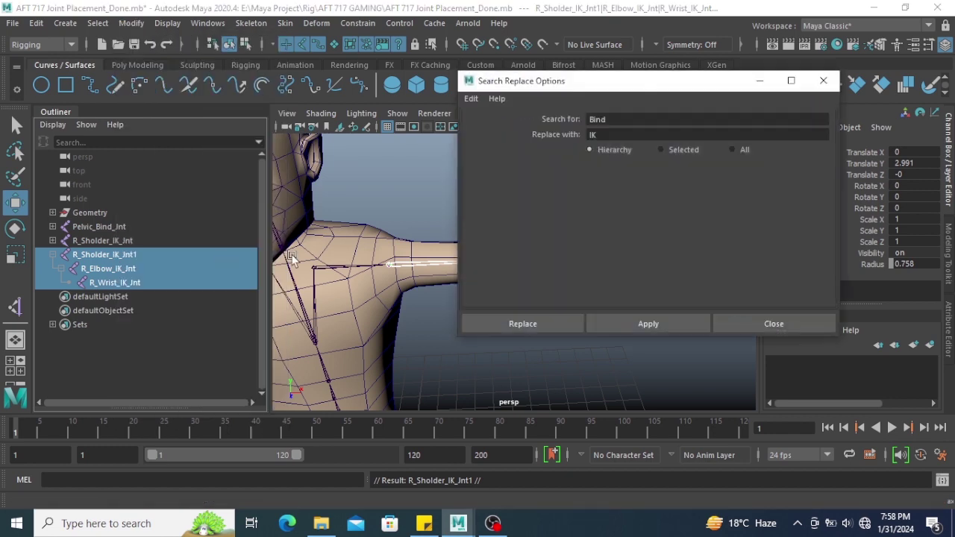
pyautogui.doubleClick(625, 118)
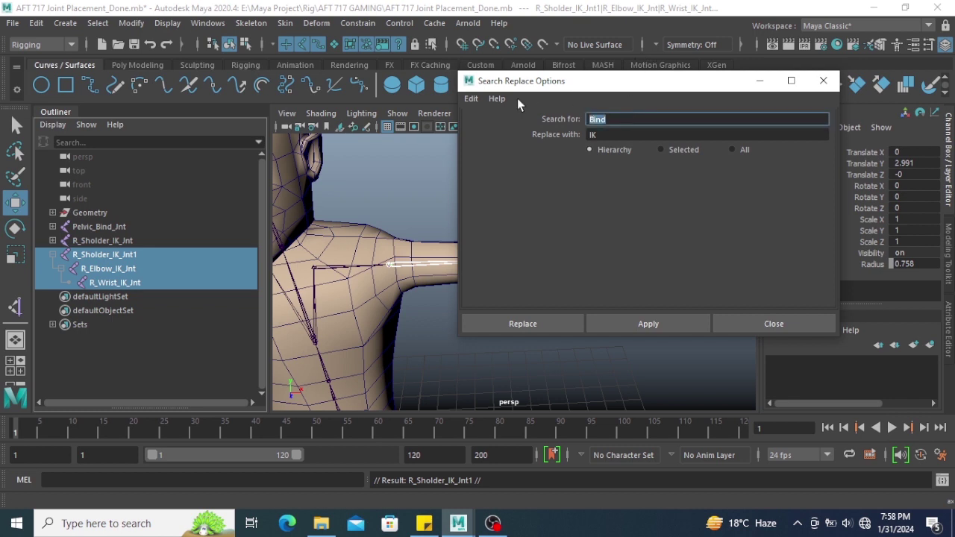
pyautogui.press('BackSpace')
pyautogui.write('IK')
pyautogui.press('Tab')
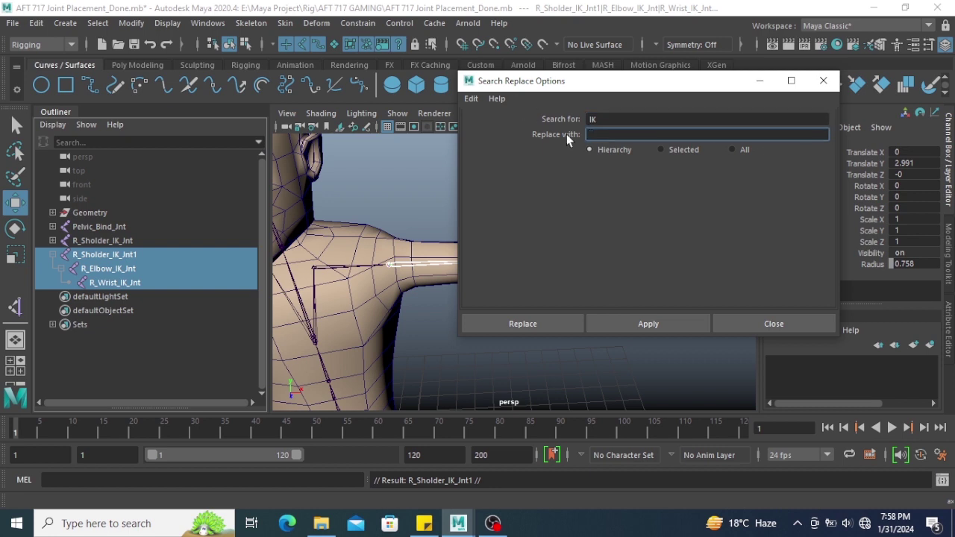
pyautogui.write('FK')
pyautogui.click(547, 324)
# Rename the FK chain's shoulder joint R_Sholder_FK_Jnt and collapse its hierarchy
pyautogui.doubleClick(151, 254)
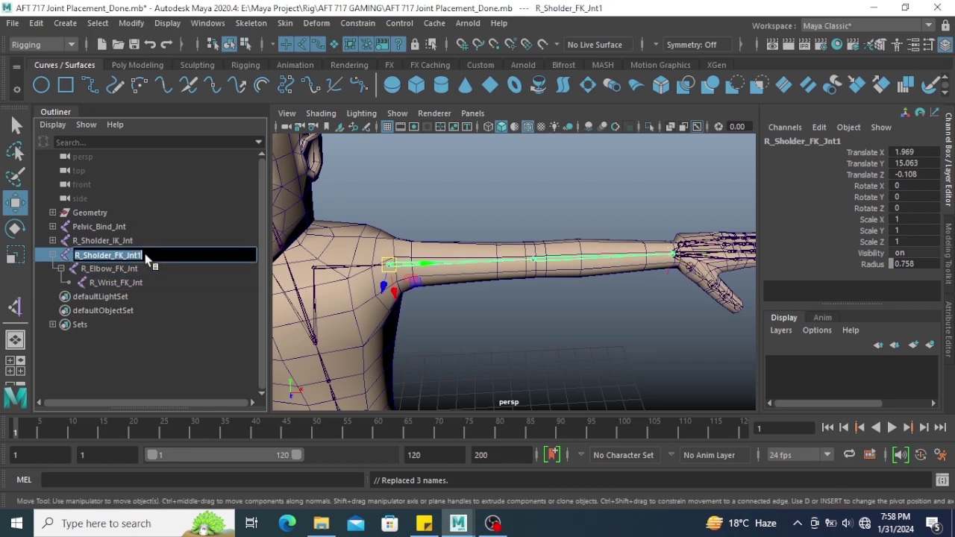
pyautogui.press('BackSpace')
pyautogui.press('Return')
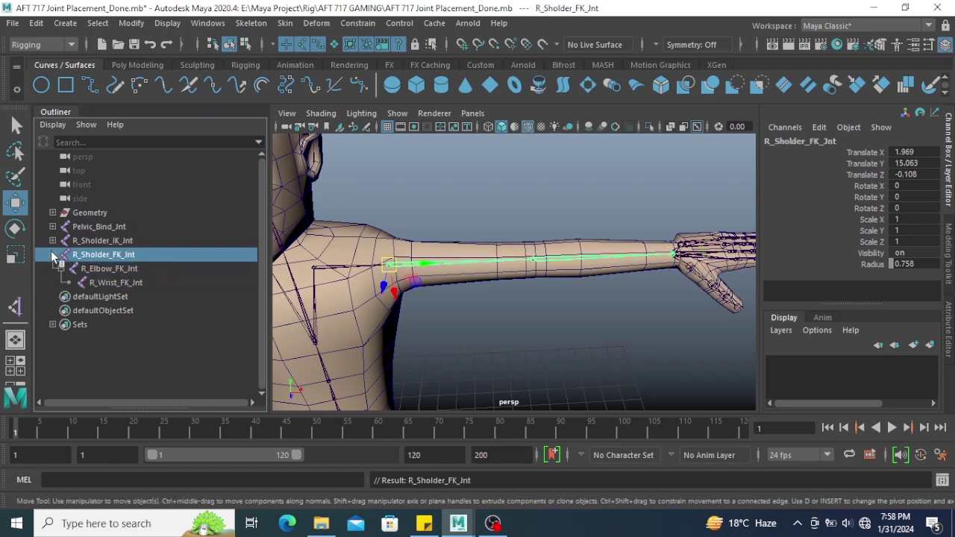
pyautogui.click(52, 255)
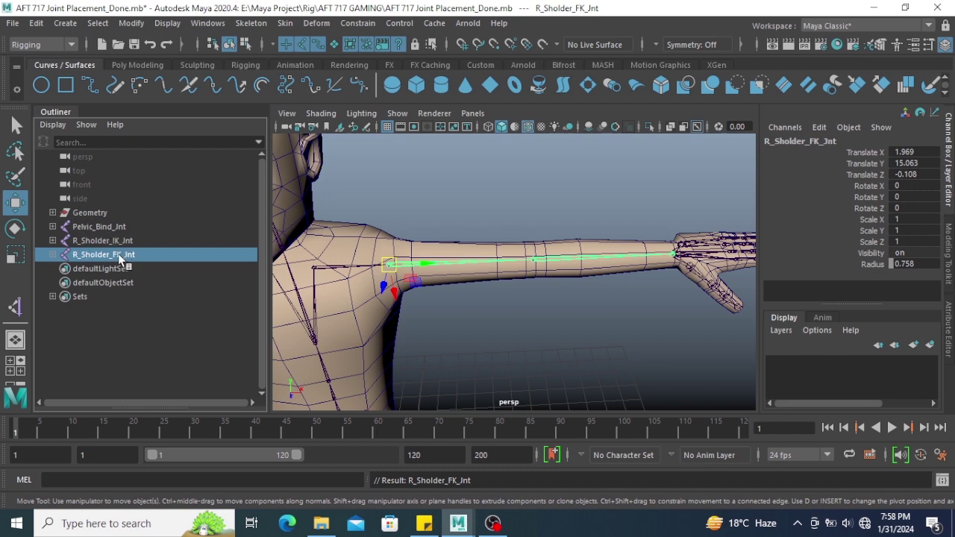
# Hide Pelvic_Bind_Jnt and R_Sholder_FK_Jnt, leaving the R_Sholder_IK_Jnt chain displayed
pyautogui.keyDown('alt'); pyautogui.moveTo(560, 314); pyautogui.dragTo(447, 321); pyautogui.keyUp('alt')
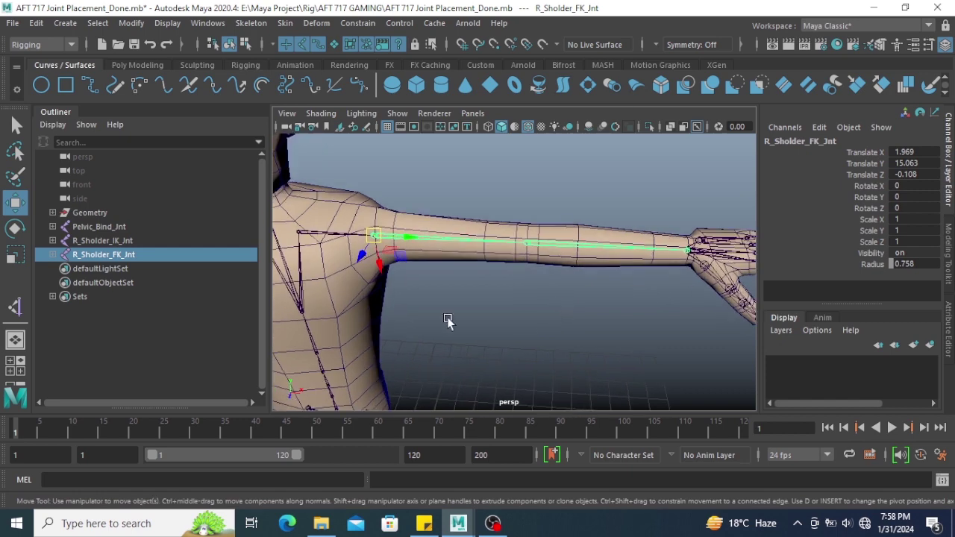
pyautogui.click(127, 319)
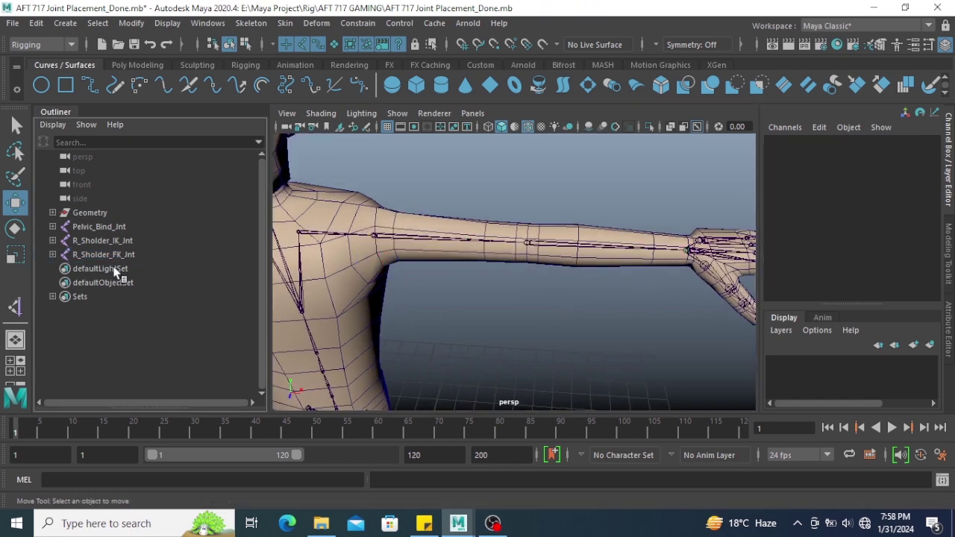
pyautogui.click(118, 256)
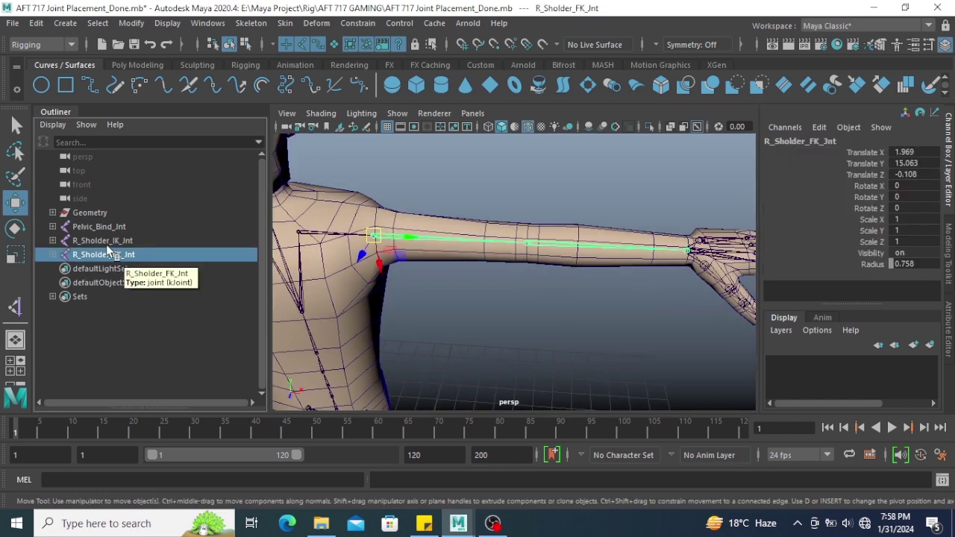
pyautogui.keyDown('ctrl'); pyautogui.click(116, 228); pyautogui.keyUp('ctrl')
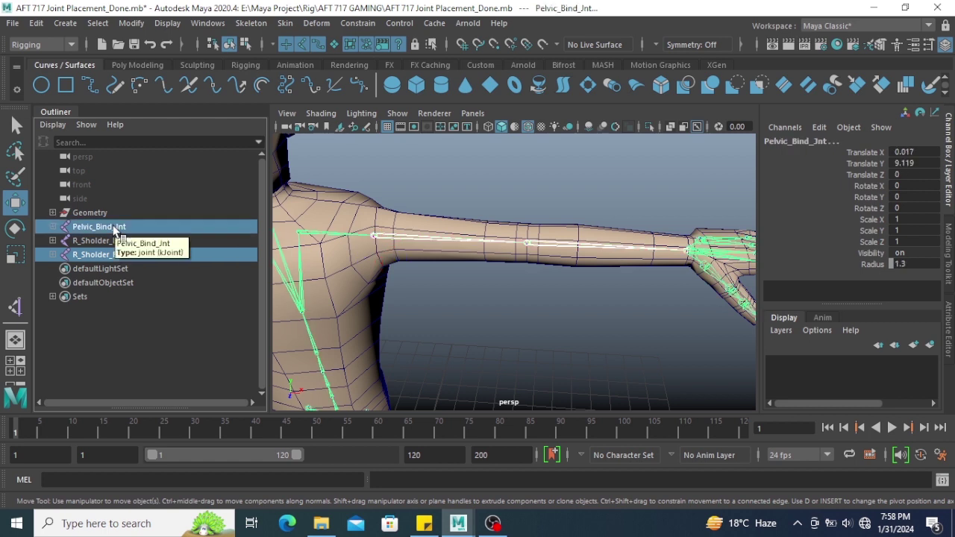
pyautogui.hotkey('ctrl', 'h')
pyautogui.click(110, 317)
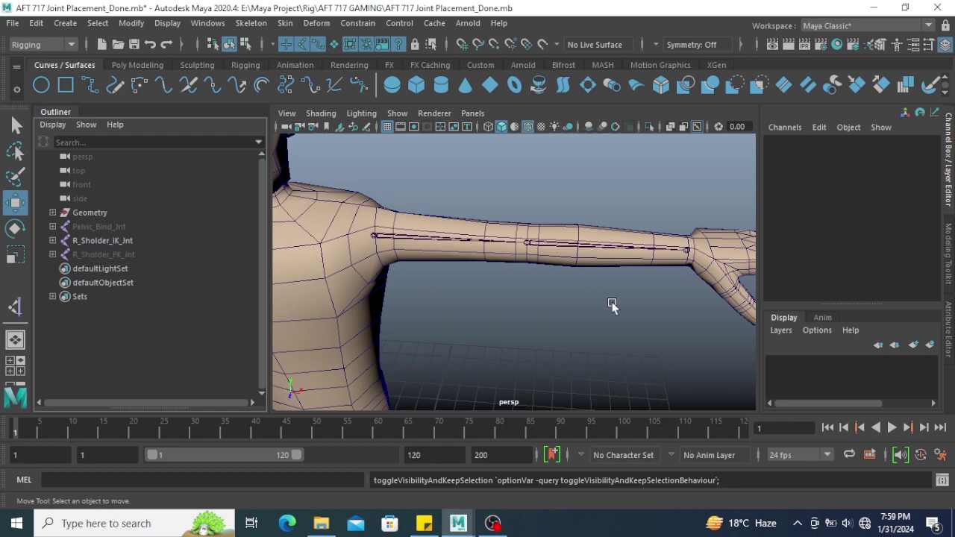
pyautogui.keyDown('alt'); pyautogui.moveTo(612, 305); pyautogui.dragTo(502, 230); pyautogui.keyUp('alt')
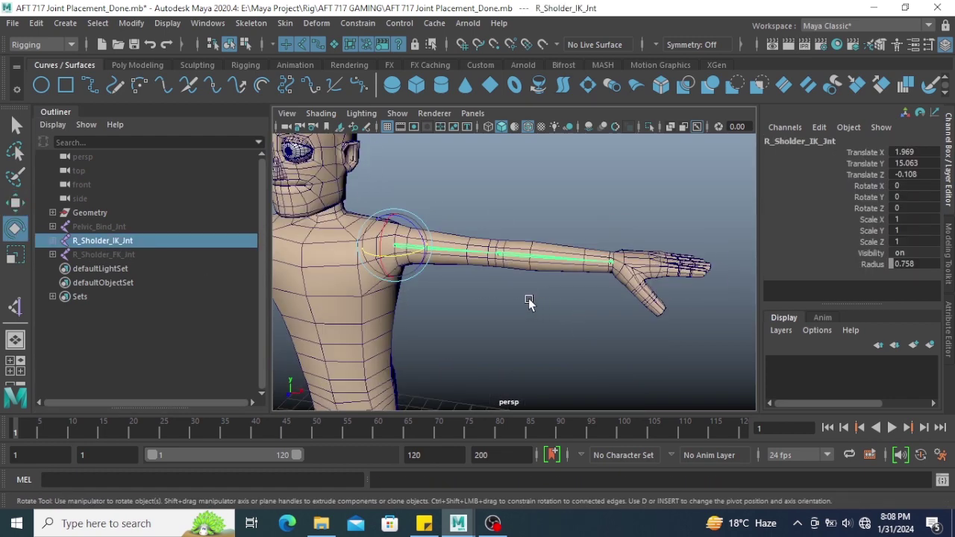
pyautogui.keyDown('alt'); pyautogui.moveTo(529, 301); pyautogui.dragTo(493, 309); pyautogui.keyUp('alt')
pyautogui.keyDown('alt'); pyautogui.moveTo(496, 252); pyautogui.dragTo(491, 273); pyautogui.keyUp('alt')
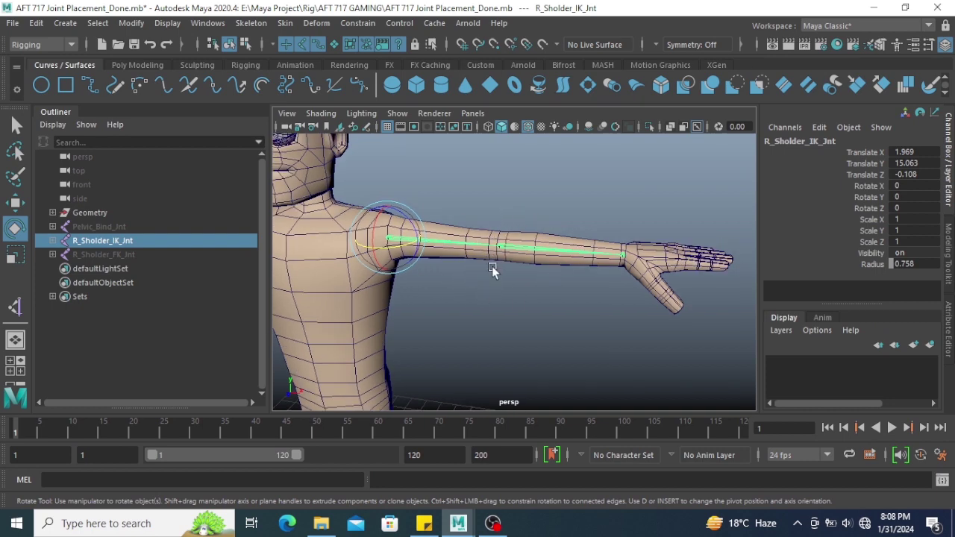
pyautogui.click(518, 316)
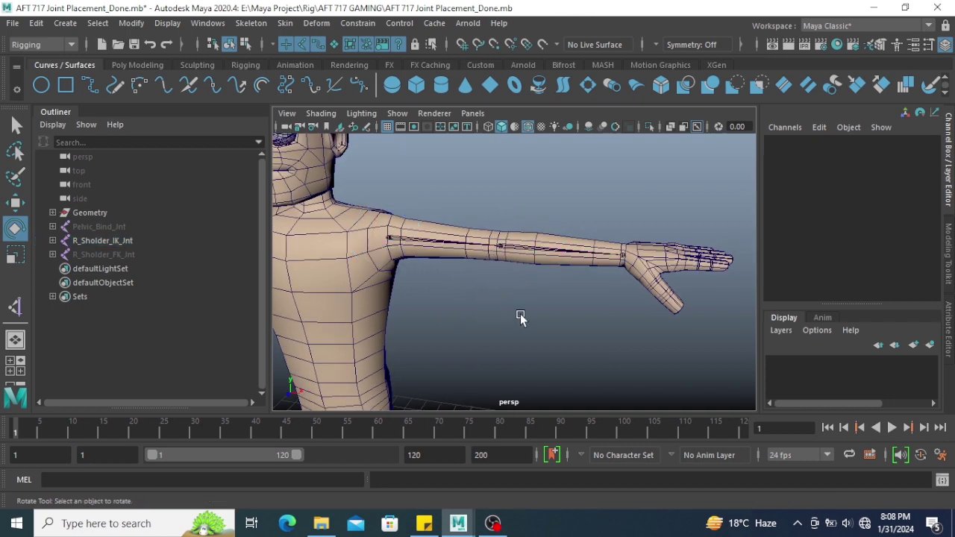
pyautogui.keyDown('alt'); pyautogui.moveTo(518, 315); pyautogui.dragTo(568, 242); pyautogui.keyUp('alt')
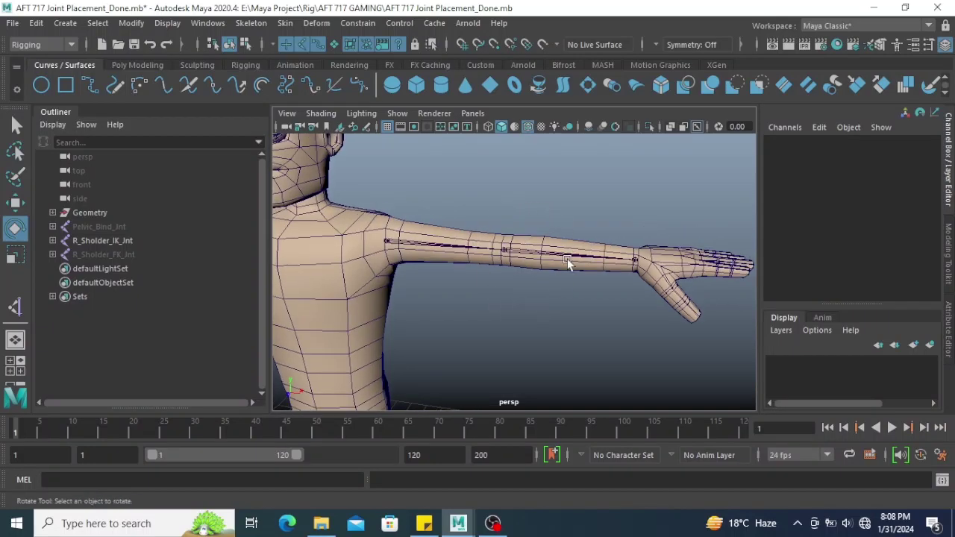
pyautogui.keyDown('alt'); pyautogui.moveTo(541, 305); pyautogui.dragTo(549, 285); pyautogui.keyUp('alt')
pyautogui.moveTo(471, 215); pyautogui.dragTo(531, 267)
pyautogui.click(560, 307)
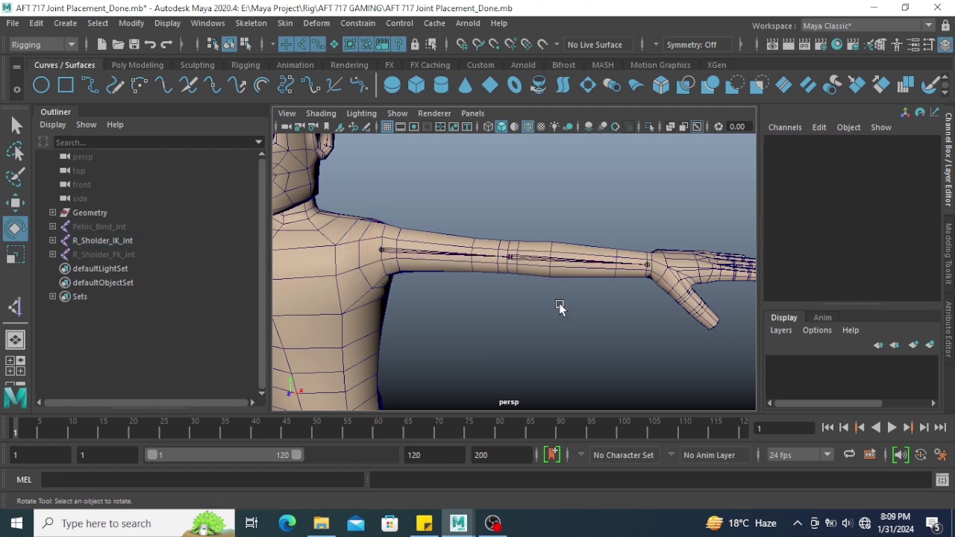
# Try bending R_Elbow_IK_Jnt about 85 degrees around Z and undo the rotation
pyautogui.keyDown('alt'); pyautogui.moveTo(550, 314); pyautogui.dragTo(489, 277); pyautogui.keyUp('alt')
pyautogui.click(514, 294)
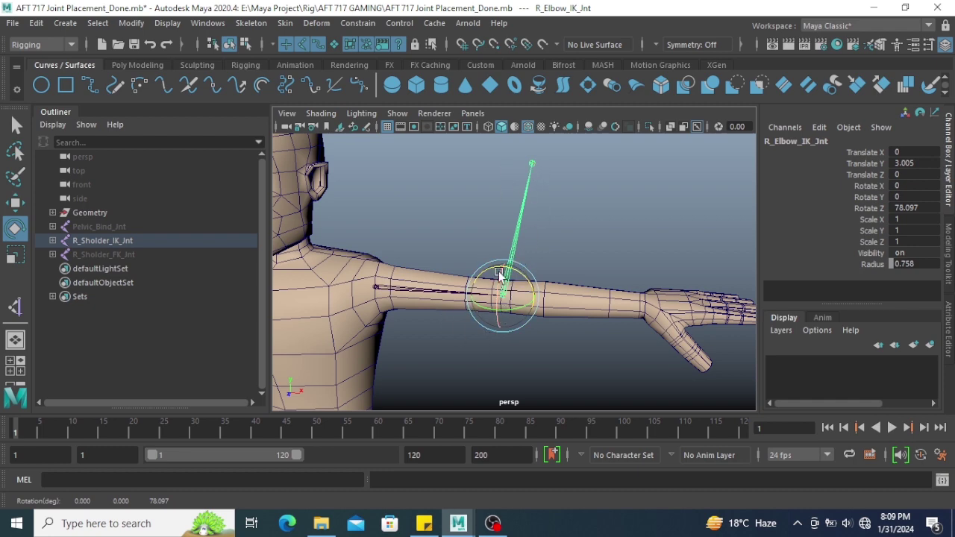
pyautogui.keyDown('alt'); pyautogui.moveTo(511, 250); pyautogui.dragTo(524, 319); pyautogui.keyUp('alt')
pyautogui.click(624, 247)
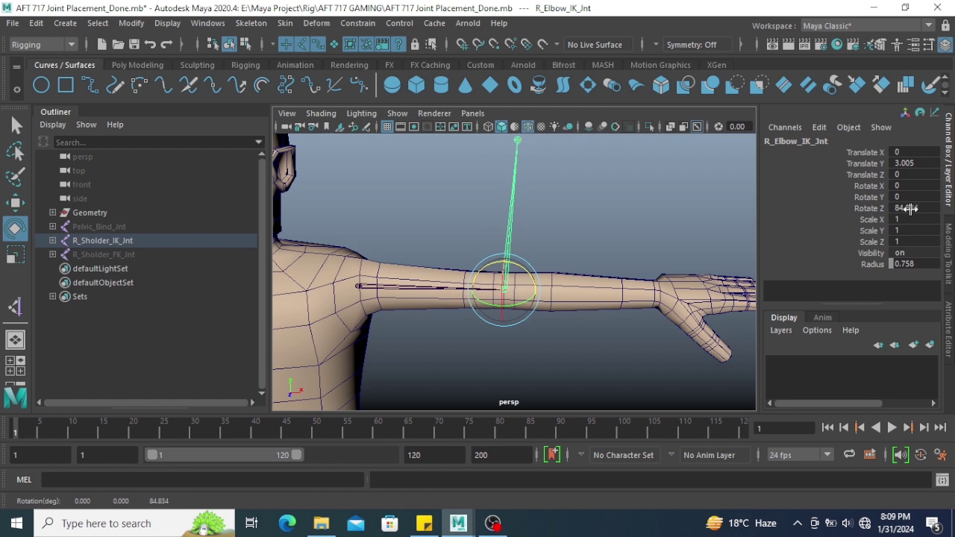
pyautogui.keyDown('alt'); pyautogui.moveTo(619, 294); pyautogui.dragTo(541, 230); pyautogui.keyUp('alt')
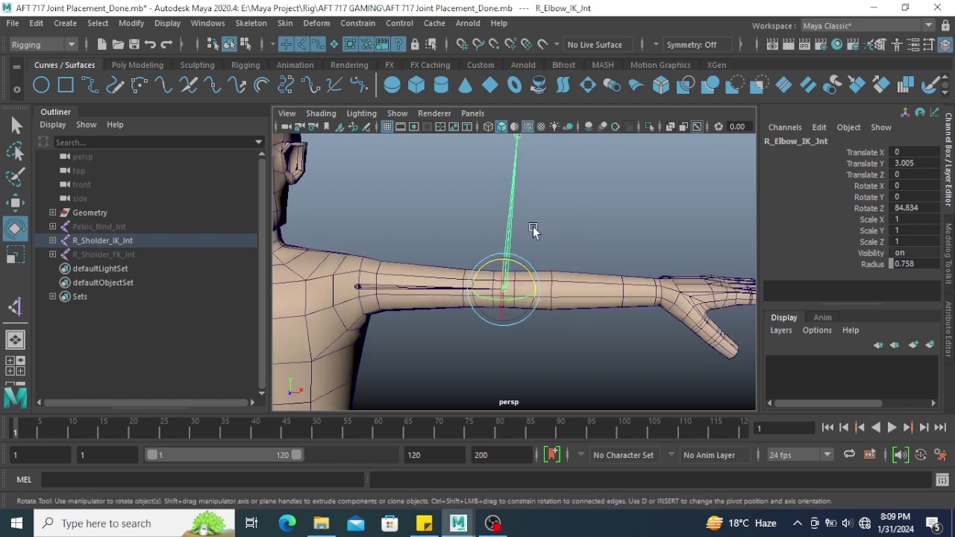
pyautogui.hotkey('ctrl', 'z')
pyautogui.click(597, 219)
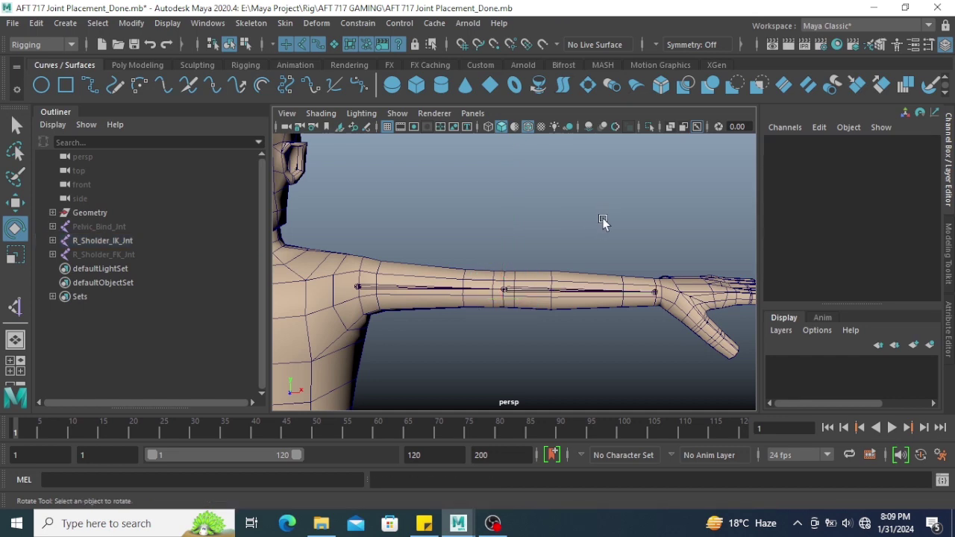
# Try rotating R_Elbow_IK_Jnt the opposite way, about -103 degrees around Z, and undo the rotation
pyautogui.keyDown('alt'); pyautogui.moveTo(602, 218); pyautogui.dragTo(546, 295); pyautogui.keyUp('alt')
pyautogui.click(551, 275)
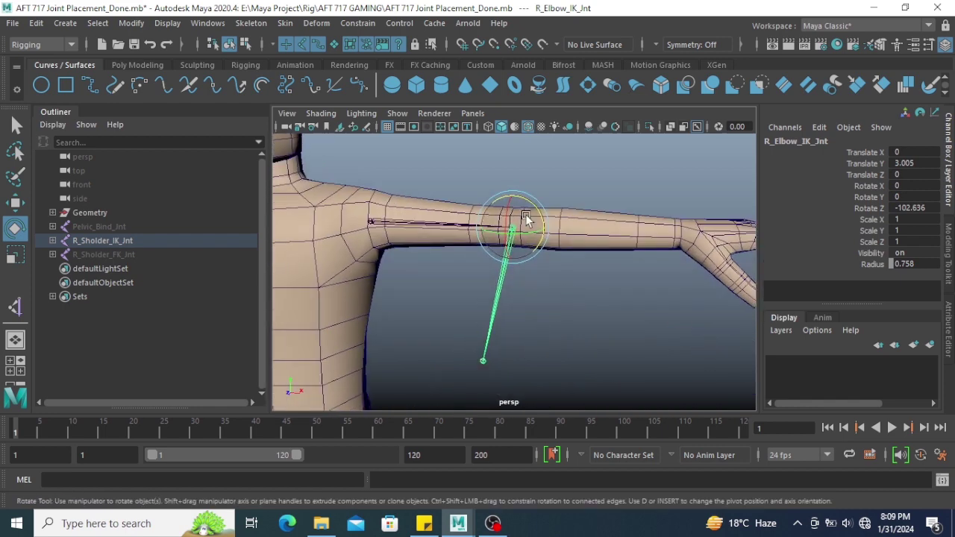
pyautogui.hotkey('ctrl', 'z')
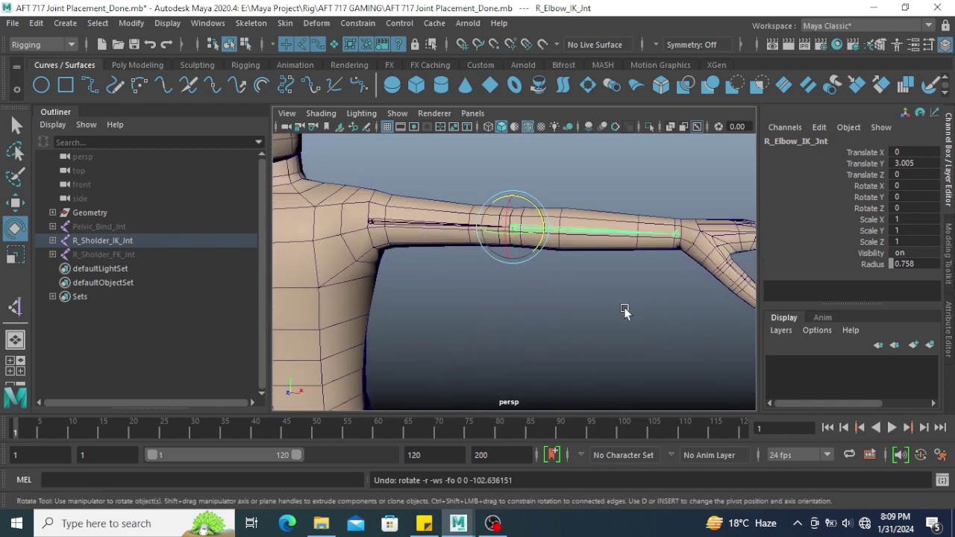
pyautogui.click(625, 314)
pyautogui.keyDown('alt'); pyautogui.moveTo(595, 292); pyautogui.dragTo(576, 323); pyautogui.keyUp('alt')
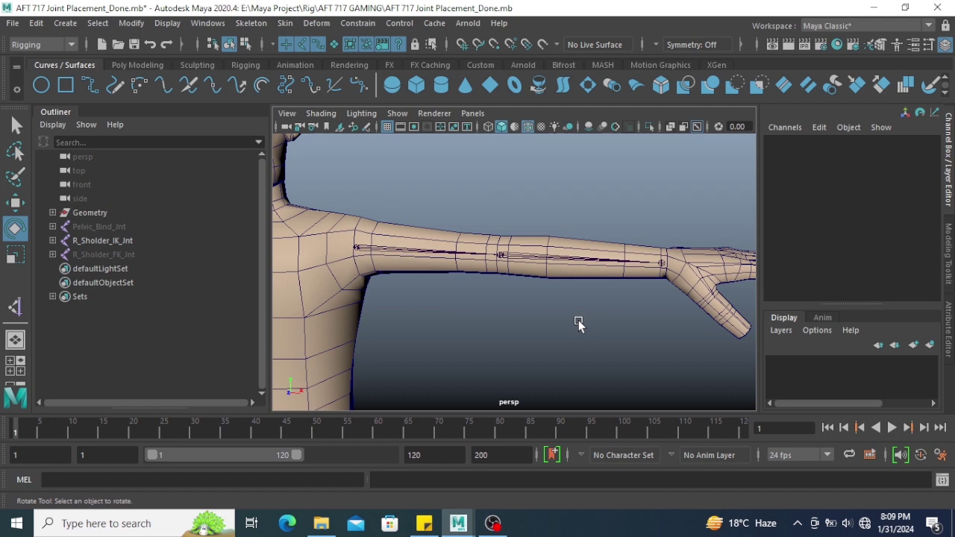
# Bend R_Elbow_IK_Jnt by about 80 degrees around Z, swinging the forearm joint upward
pyautogui.moveTo(564, 239); pyautogui.dragTo(560, 307)
pyautogui.keyDown('alt'); pyautogui.moveTo(560, 307); pyautogui.dragTo(589, 333); pyautogui.keyUp('alt')
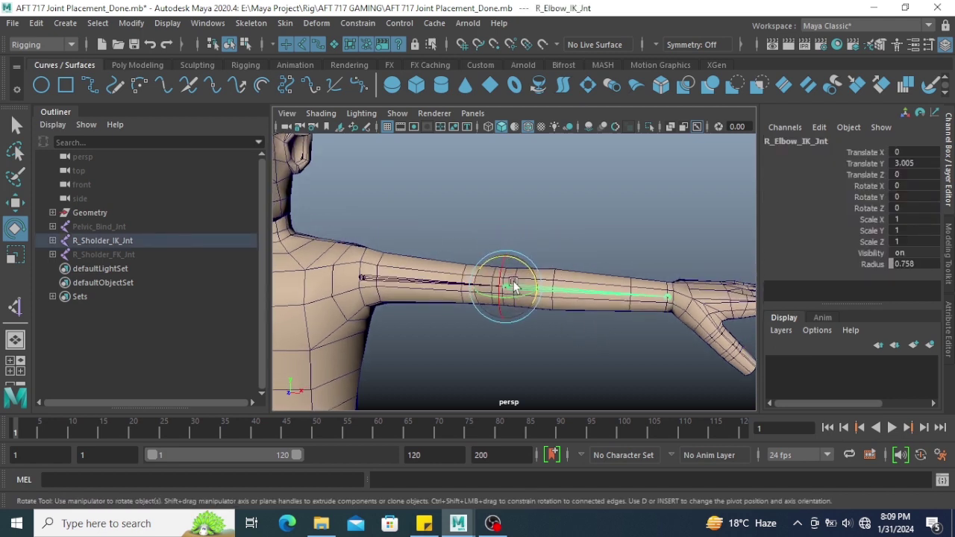
pyautogui.moveTo(512, 292)
pyautogui.keyDown('alt'); pyautogui.mouseDown()
pyautogui.moveTo(568, 318)
pyautogui.moveTo(521, 291)
pyautogui.mouseUp(); pyautogui.keyUp('alt')
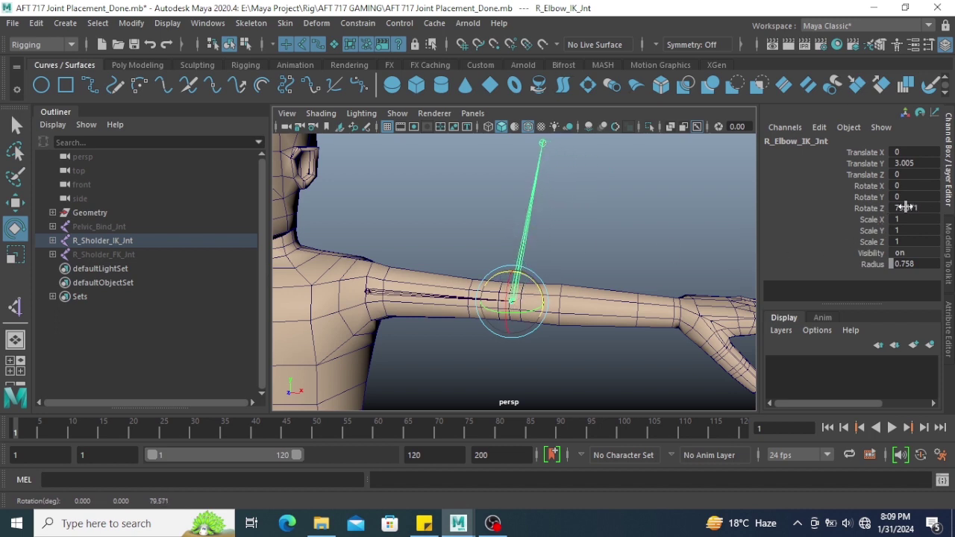
pyautogui.click(610, 241)
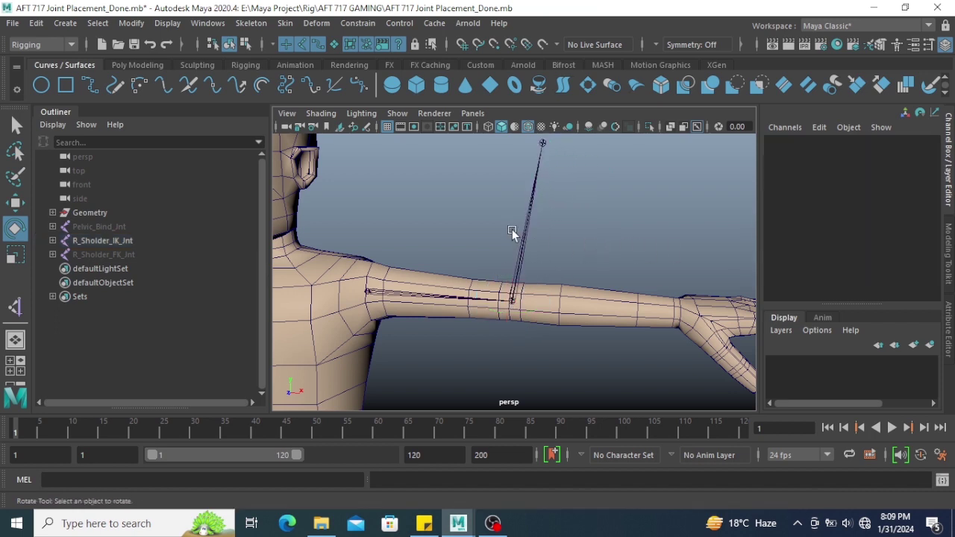
# Set the preferred angle of the bent R_Elbow_IK_Jnt, using the Selected joint option
pyautogui.moveTo(478, 211); pyautogui.dragTo(559, 229)
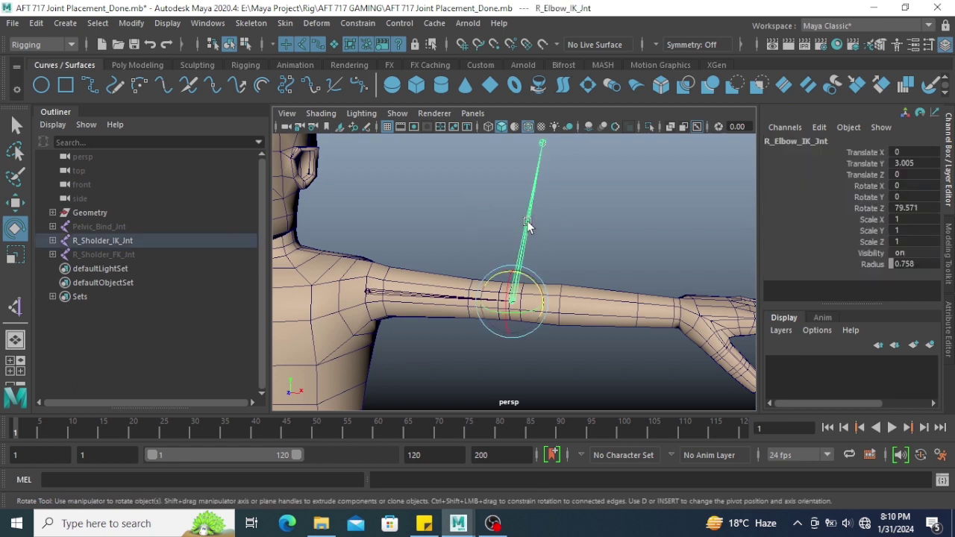
pyautogui.click(252, 23)
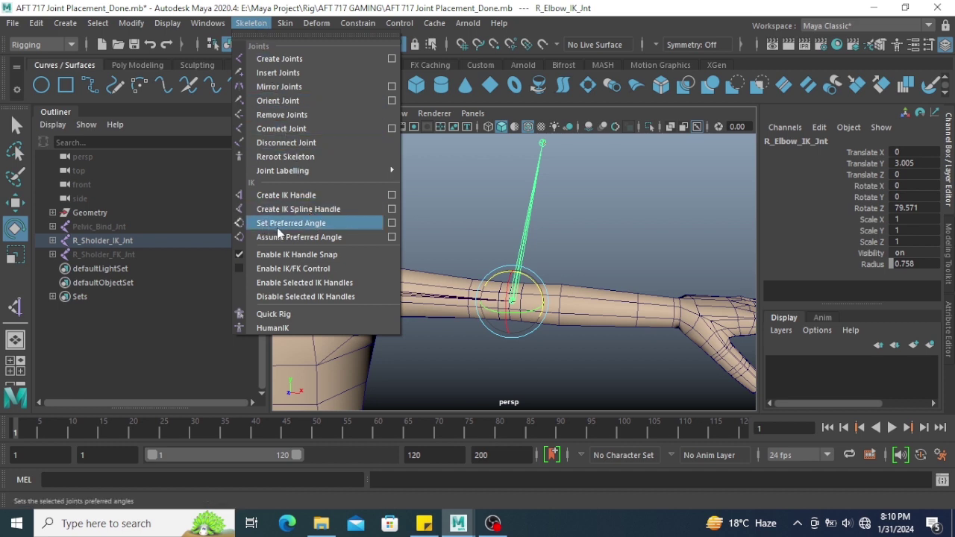
pyautogui.click(391, 227)
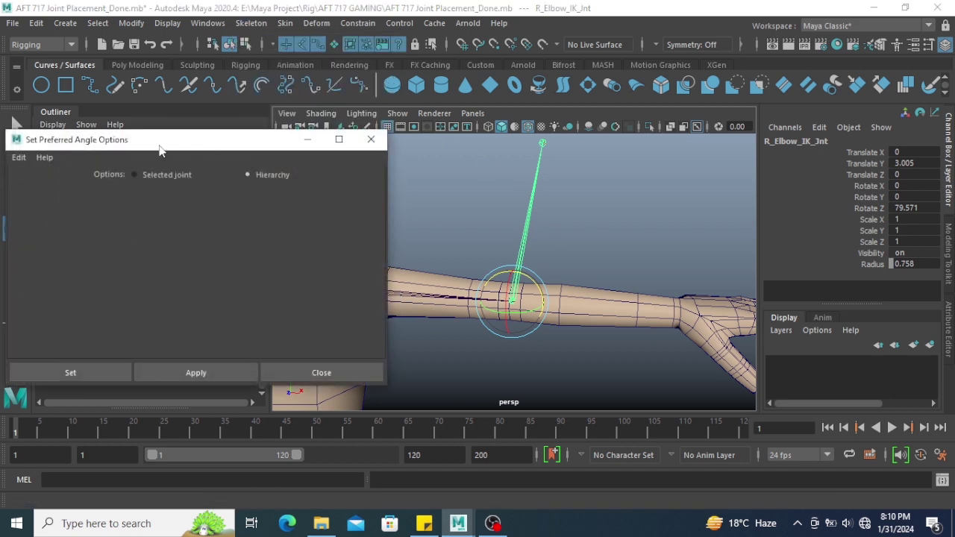
pyautogui.moveTo(160, 140); pyautogui.dragTo(254, 128)
pyautogui.click(109, 145)
pyautogui.click(138, 174)
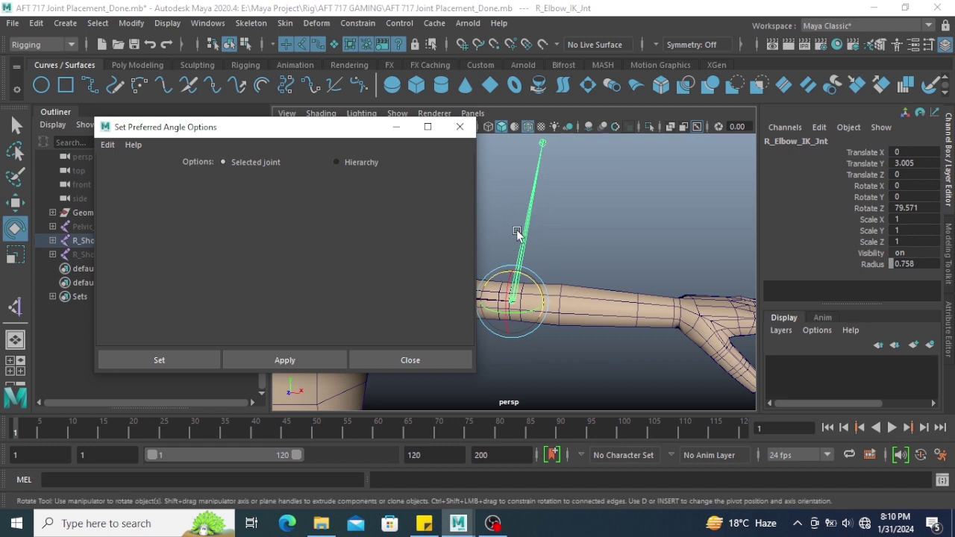
pyautogui.click(198, 362)
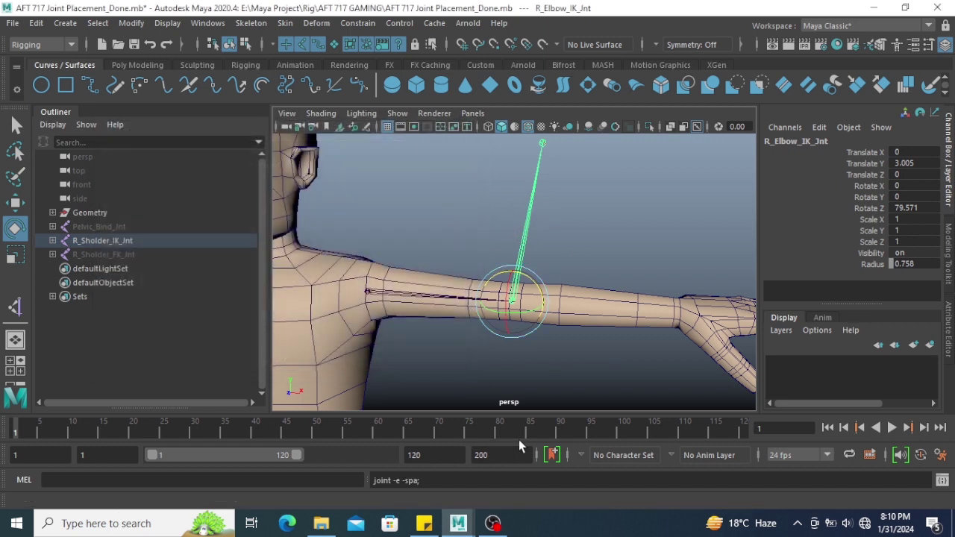
# Straighten the IK elbow joint by setting its Rotate Z to 0, and clear the selection
pyautogui.click(572, 396)
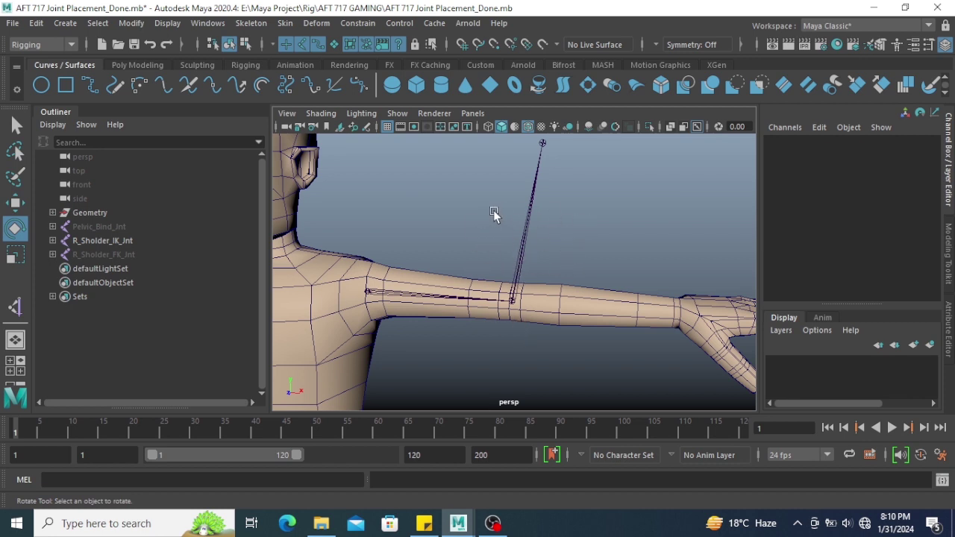
pyautogui.click(531, 217)
pyautogui.doubleClick(915, 208)
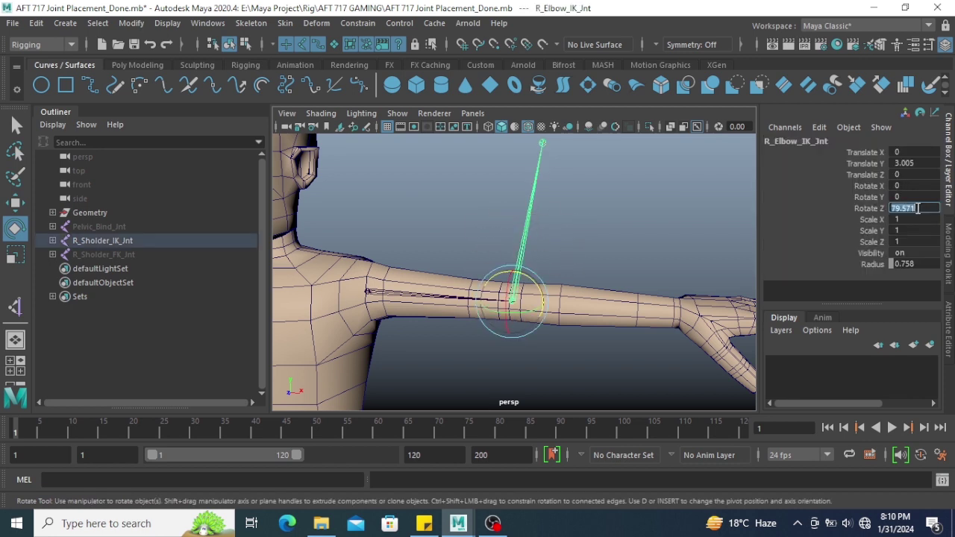
pyautogui.write('0')
pyautogui.press('Return')
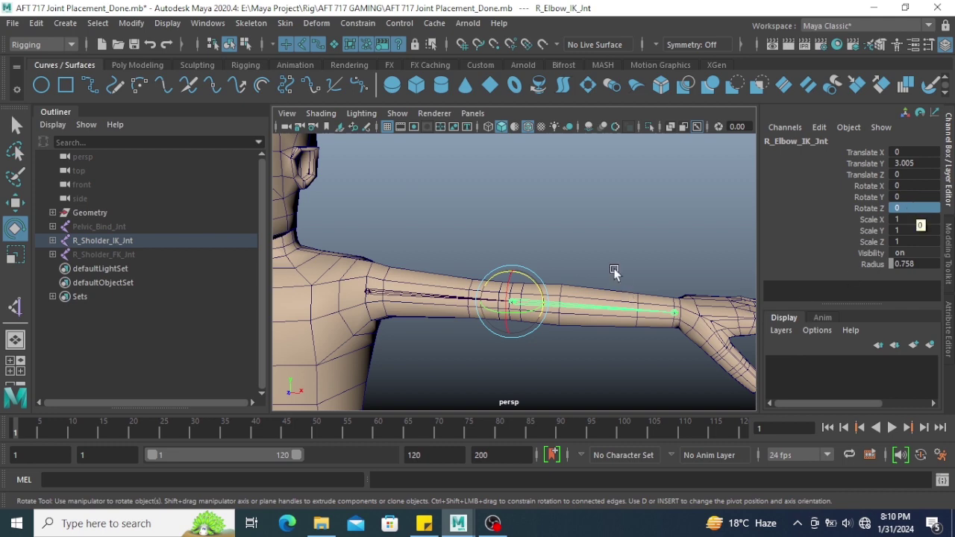
pyautogui.click(603, 231)
# Start the IK Handle tool with its current solver set to Rotate-Plane Solver and close the tool settings
pyautogui.keyDown('alt'); pyautogui.moveTo(603, 230); pyautogui.dragTo(558, 211, button='right'); pyautogui.keyUp('alt')
pyautogui.keyDown('alt'); pyautogui.moveTo(524, 258); pyautogui.dragTo(477, 256); pyautogui.keyUp('alt')
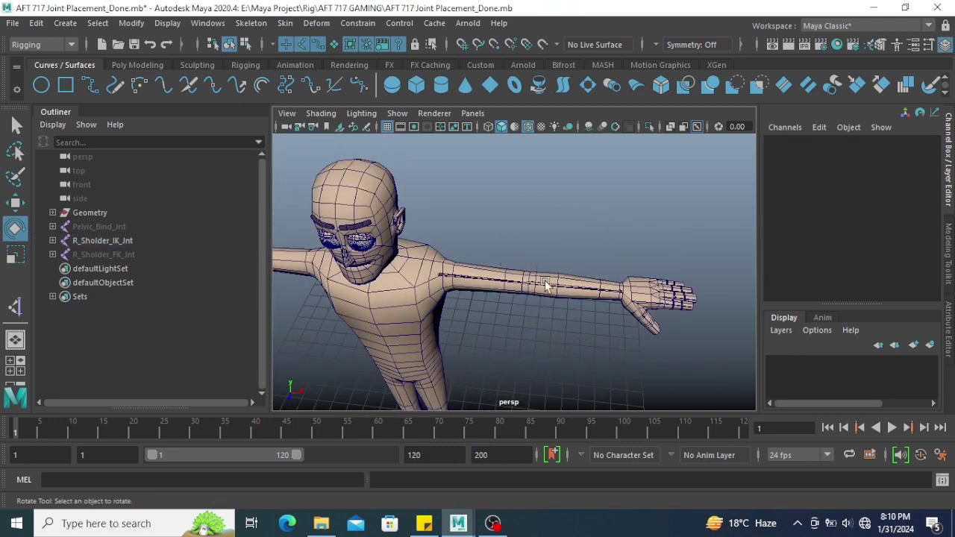
pyautogui.scroll(4, 554, 295)
pyautogui.keyDown('alt'); pyautogui.moveTo(553, 281); pyautogui.dragTo(523, 291); pyautogui.keyUp('alt')
pyautogui.click(251, 23)
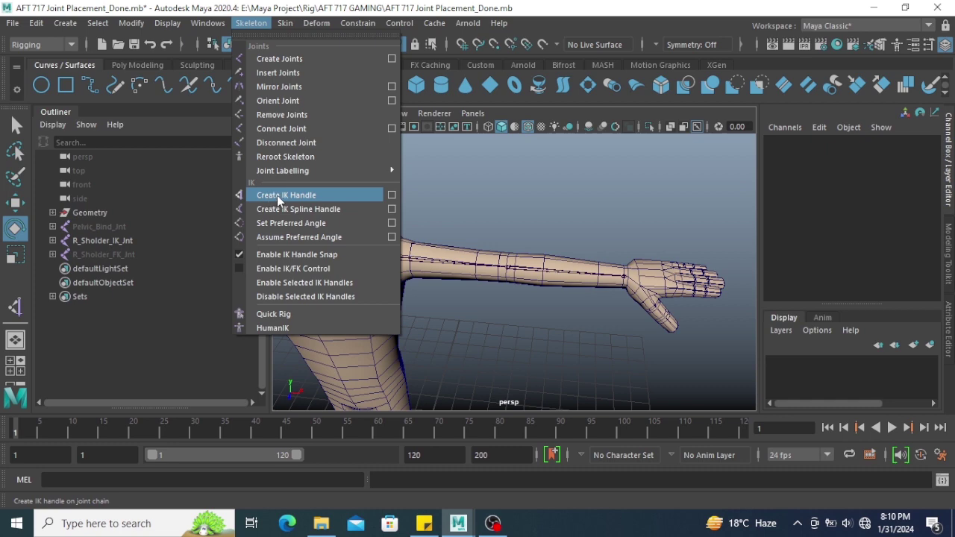
pyautogui.click(392, 195)
pyautogui.moveTo(162, 66); pyautogui.dragTo(223, 64)
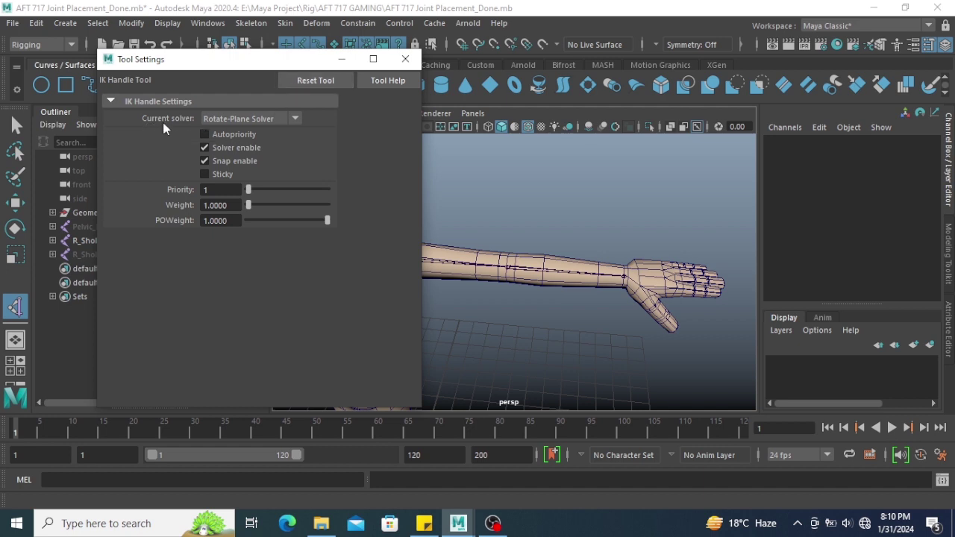
pyautogui.click(237, 119)
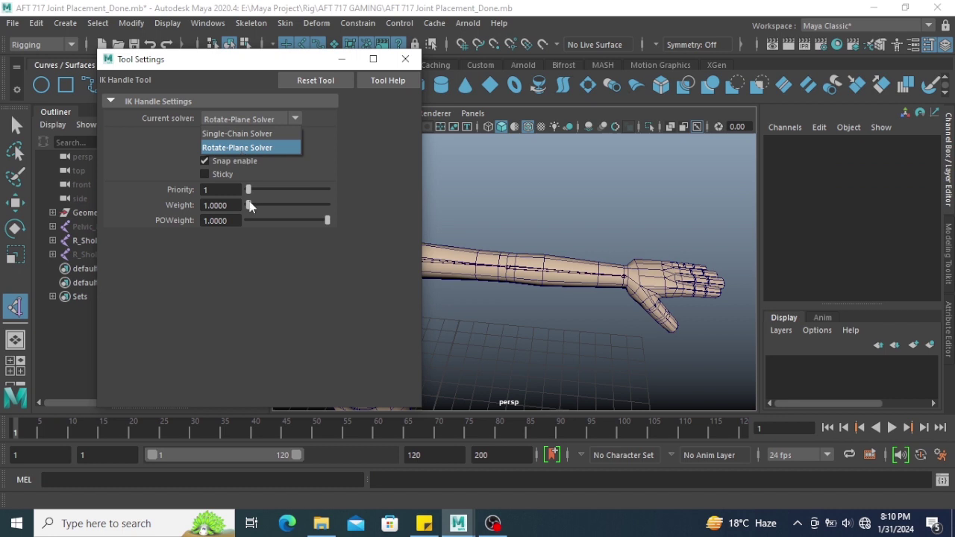
pyautogui.click(237, 147)
pyautogui.moveTo(221, 68); pyautogui.dragTo(169, 64)
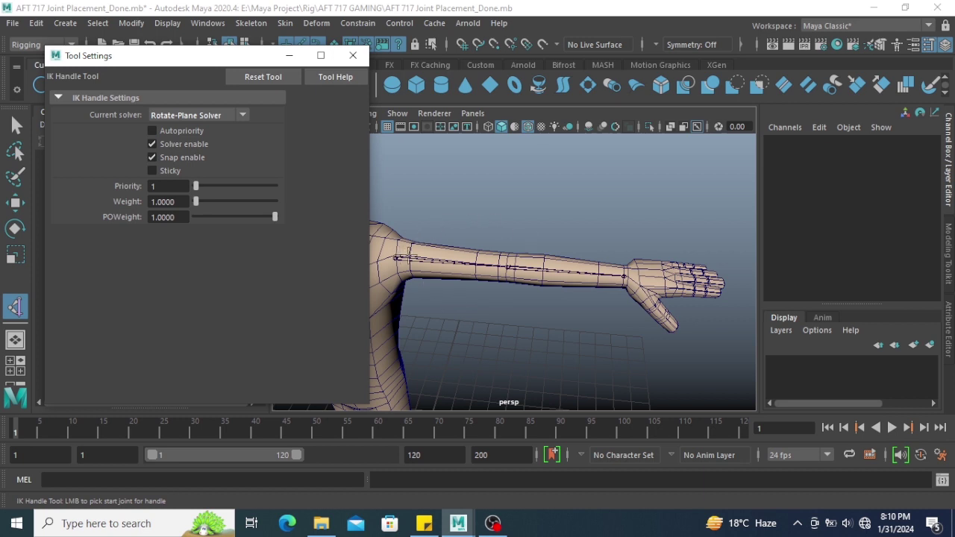
pyautogui.click(176, 115)
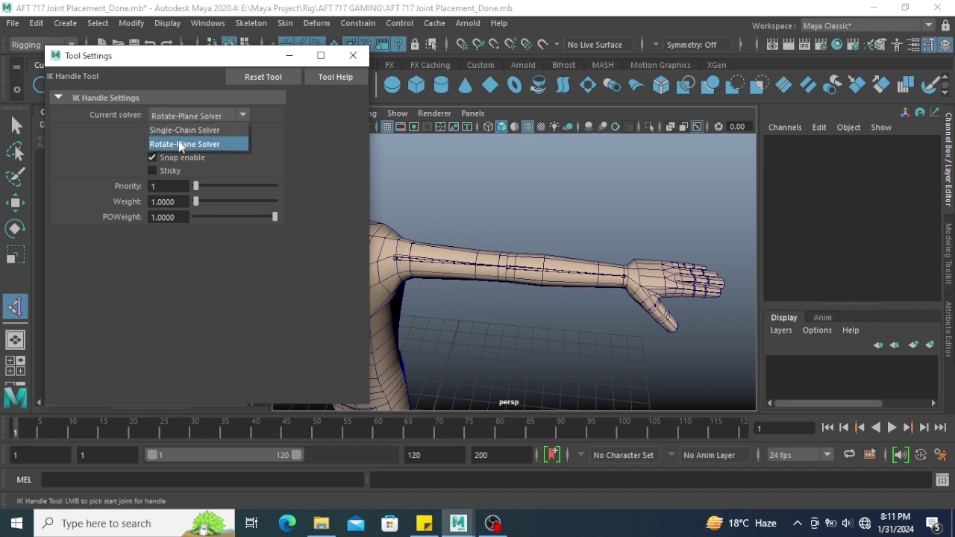
pyautogui.click(199, 318)
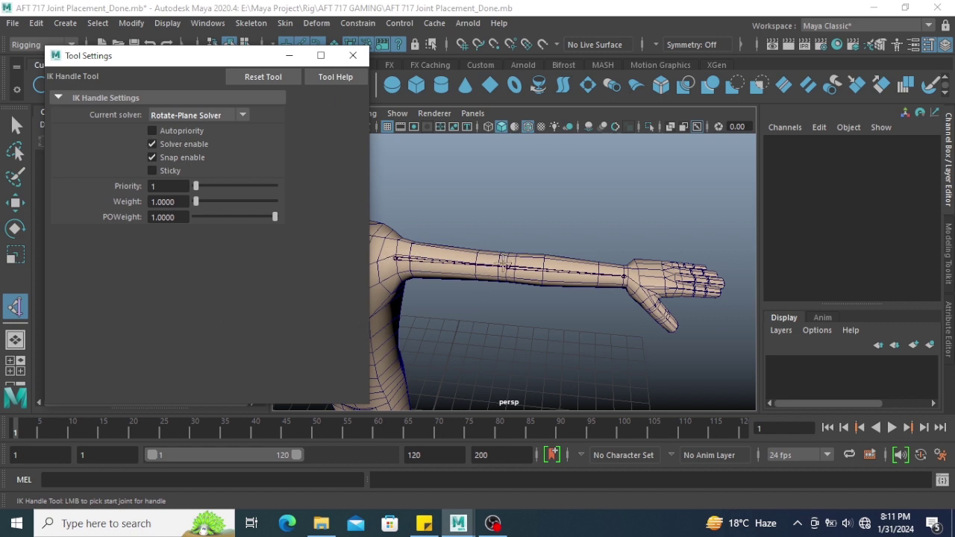
pyautogui.click(186, 115)
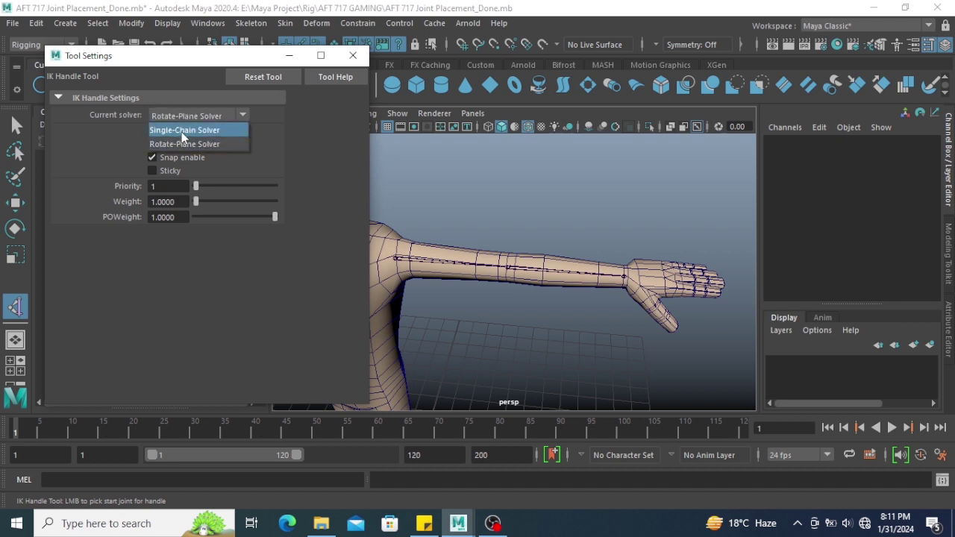
pyautogui.click(185, 144)
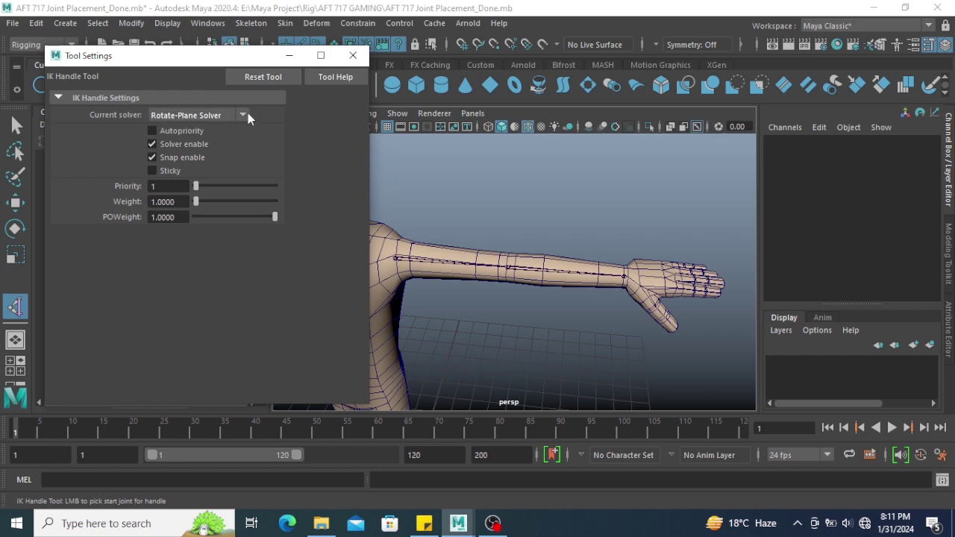
pyautogui.click(353, 55)
# Create an IK handle from R_Sholder_IK_Jnt to the wrist joint of the IK chain and switch to the Rotate tool
pyautogui.scroll(2, 433, 275)
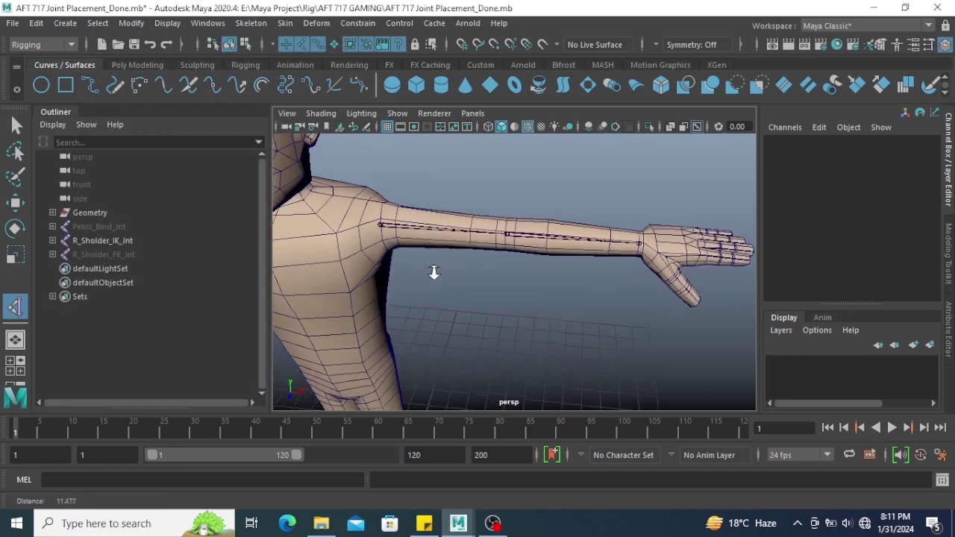
pyautogui.click(377, 224)
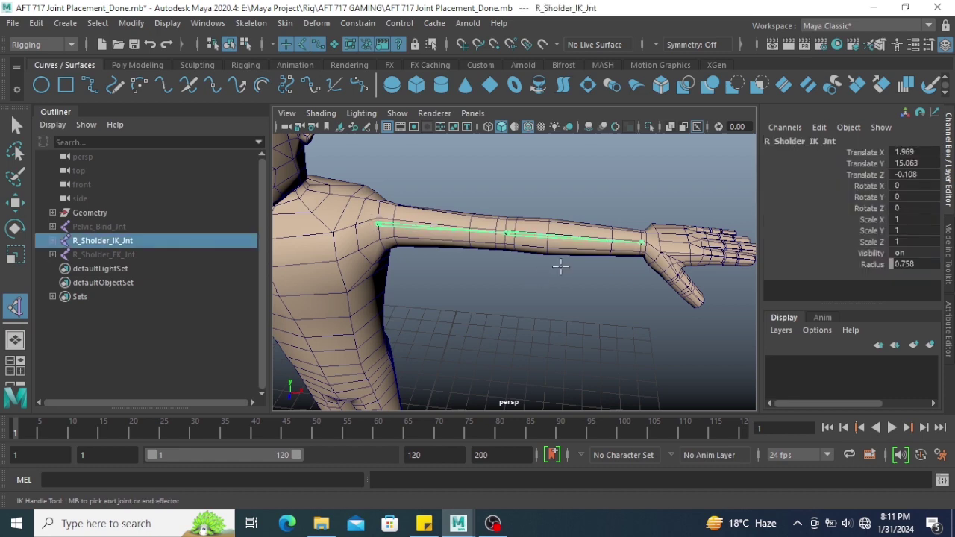
pyautogui.scroll(2, 559, 266)
pyautogui.click(601, 234)
pyautogui.press('e')
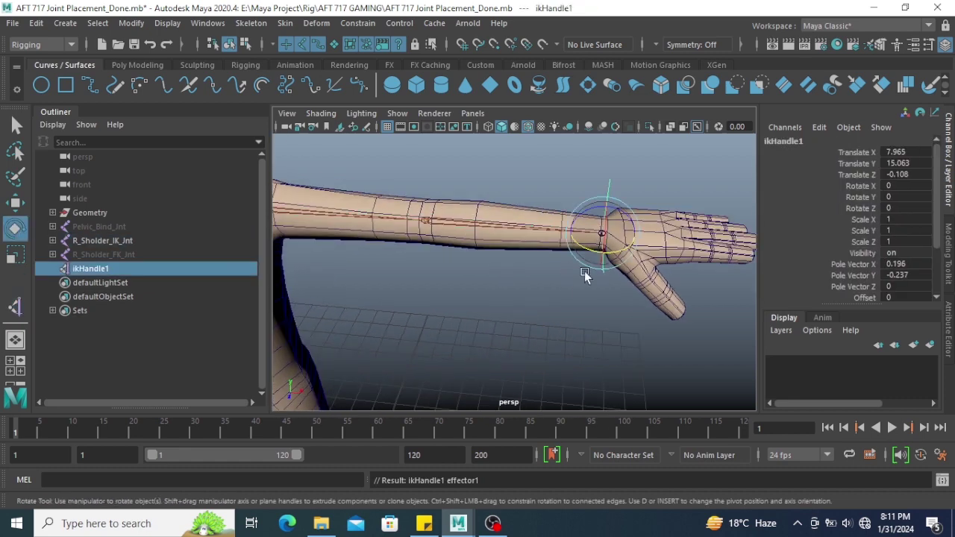
pyautogui.scroll(-2, 552, 293)
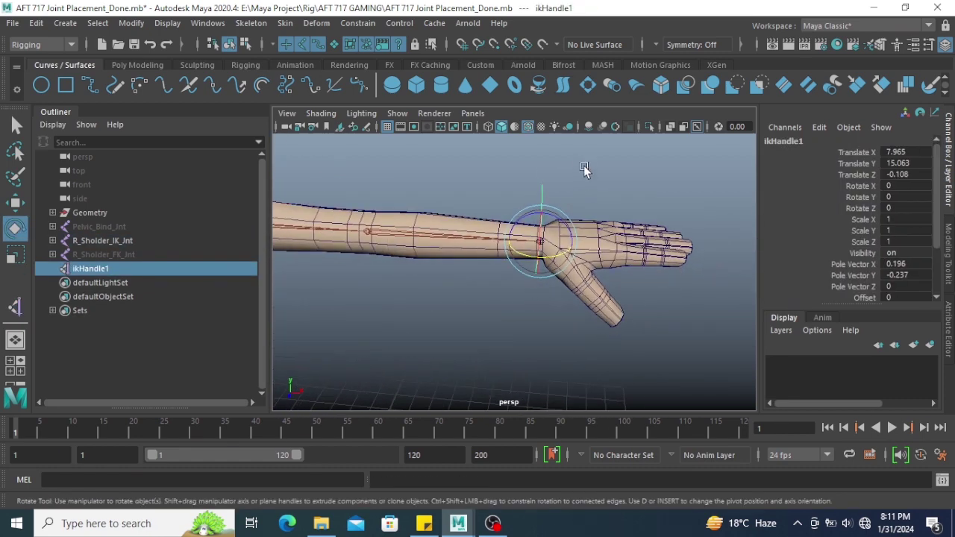
# Test the elbow bend by moving the IK handle along X toward the shoulder, to a Translate X of about 6.08
pyautogui.moveTo(493, 176); pyautogui.dragTo(557, 195)
pyautogui.press('w')
pyautogui.keyDown('alt'); pyautogui.moveTo(452, 271); pyautogui.dragTo(538, 260, button='middle'); pyautogui.keyUp('alt')
pyautogui.scroll(-2, 553, 269)
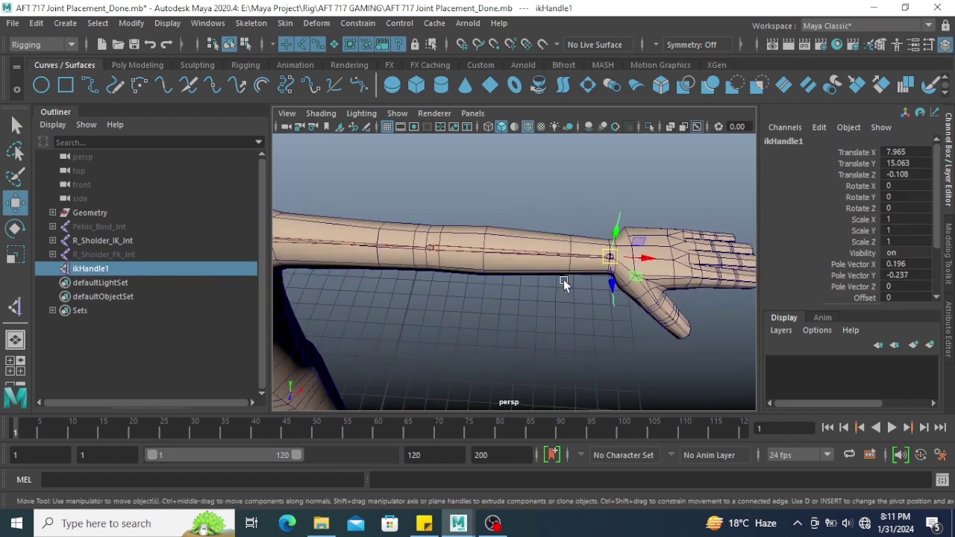
pyautogui.keyDown('alt'); pyautogui.moveTo(563, 283); pyautogui.dragTo(533, 252); pyautogui.keyUp('alt')
pyautogui.keyDown('alt'); pyautogui.moveTo(533, 251); pyautogui.dragTo(604, 262, button='middle'); pyautogui.keyUp('alt')
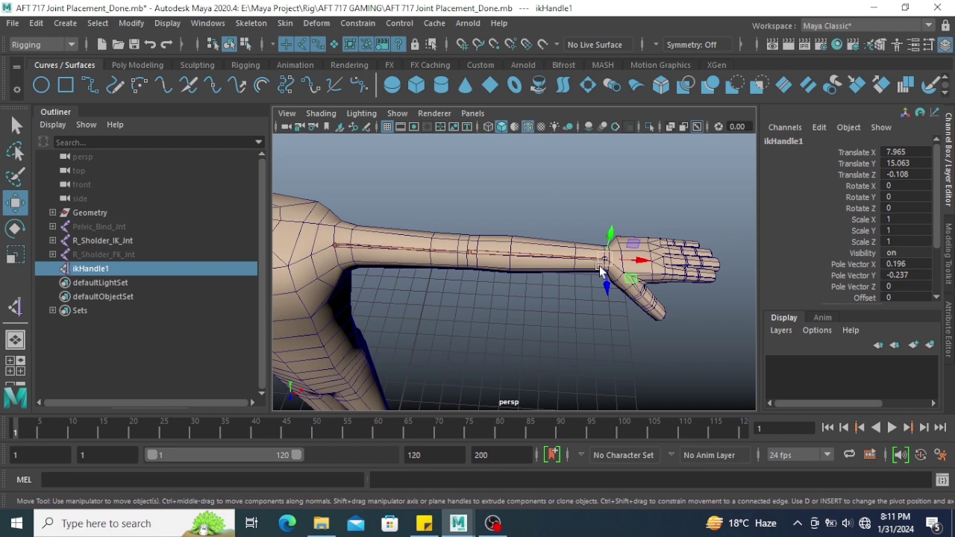
pyautogui.keyDown('alt'); pyautogui.moveTo(518, 224); pyautogui.dragTo(532, 239); pyautogui.keyUp('alt')
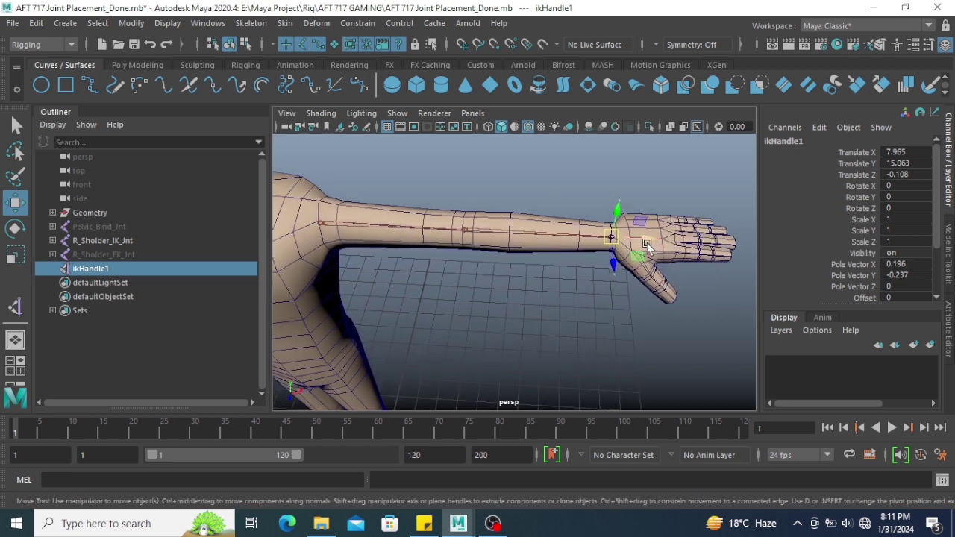
pyautogui.moveTo(643, 239); pyautogui.dragTo(428, 289)
pyautogui.scroll(-3, 518, 346)
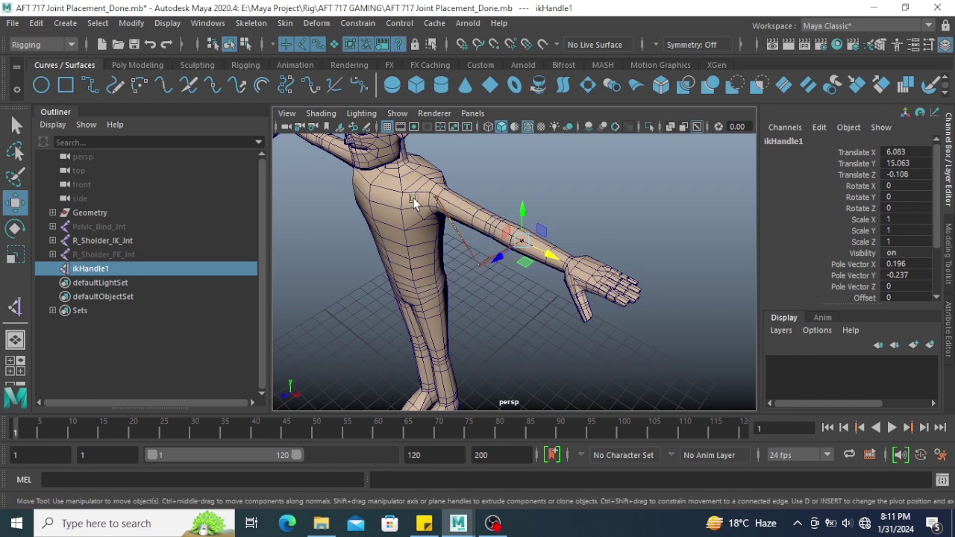
# Remove the IK handle from the arm, return the IK joint chain to its straight pose and clear the selection
pyautogui.click(418, 272)
pyautogui.scroll(3, 515, 209)
pyautogui.keyDown('alt'); pyautogui.moveTo(516, 209); pyautogui.dragTo(610, 189); pyautogui.keyUp('alt')
pyautogui.click(627, 185)
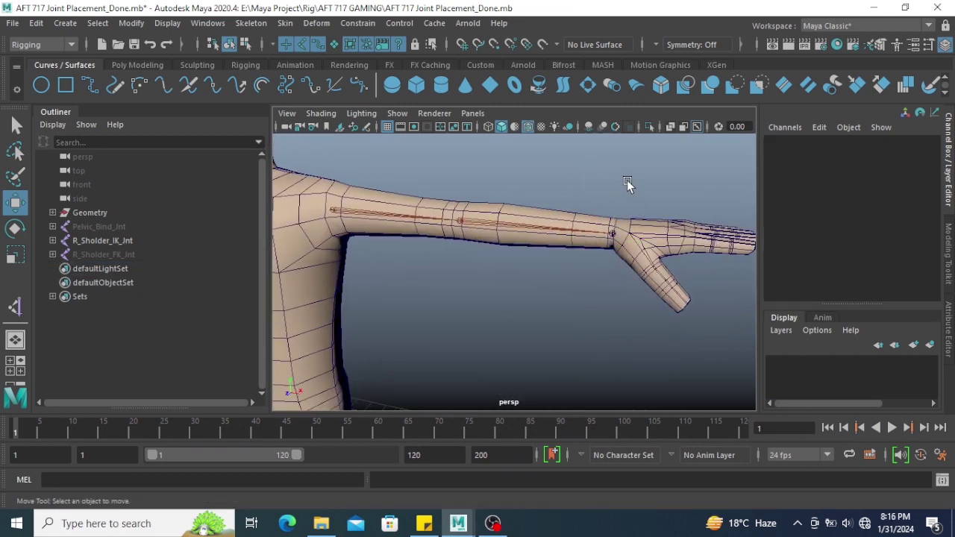
# Set Rotate X, Y and Z to 0 on the shoulder, elbow and wrist joints of the IK chain
pyautogui.moveTo(488, 199); pyautogui.dragTo(501, 248)
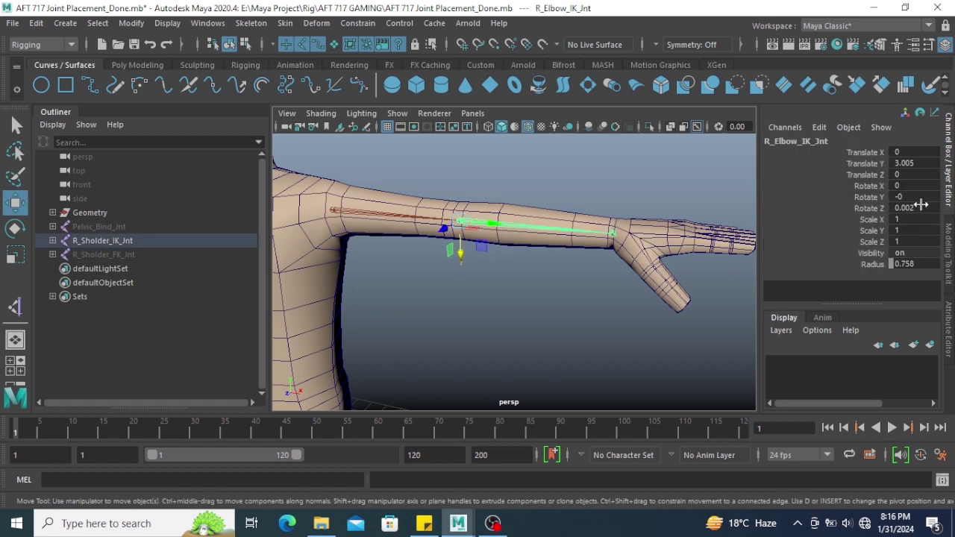
pyautogui.click(604, 316)
pyautogui.hotkey('ctrl', 'z')
pyautogui.click(603, 322)
pyautogui.click(354, 213)
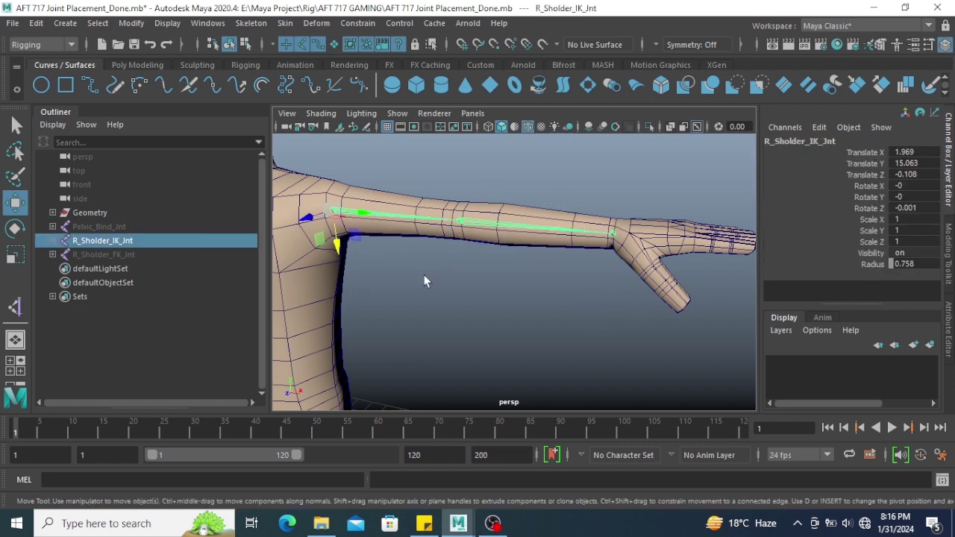
pyautogui.click(424, 281)
pyautogui.click(367, 213)
pyautogui.moveTo(369, 180); pyautogui.dragTo(354, 307, button='right')
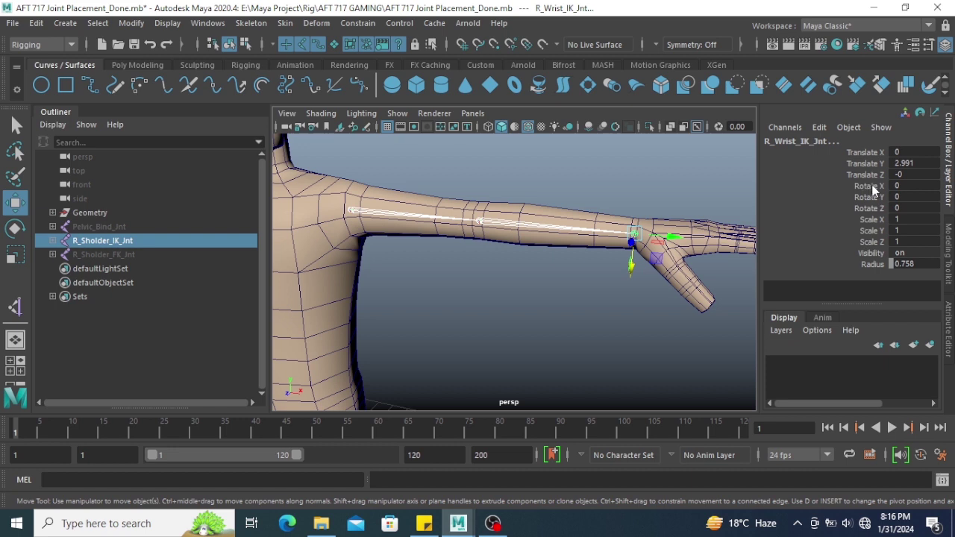
pyautogui.doubleClick(896, 184)
pyautogui.keyDown('shift'); pyautogui.click(912, 208); pyautogui.keyUp('shift')
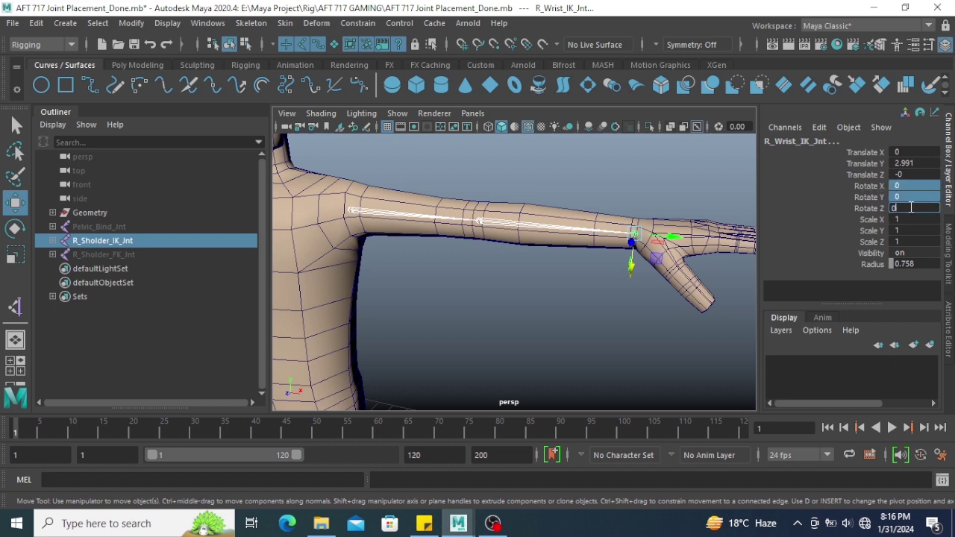
pyautogui.click(535, 271)
# Check the rotation values of the elbow and wrist IK joints and inspect their alignment inside the arm
pyautogui.click(506, 241)
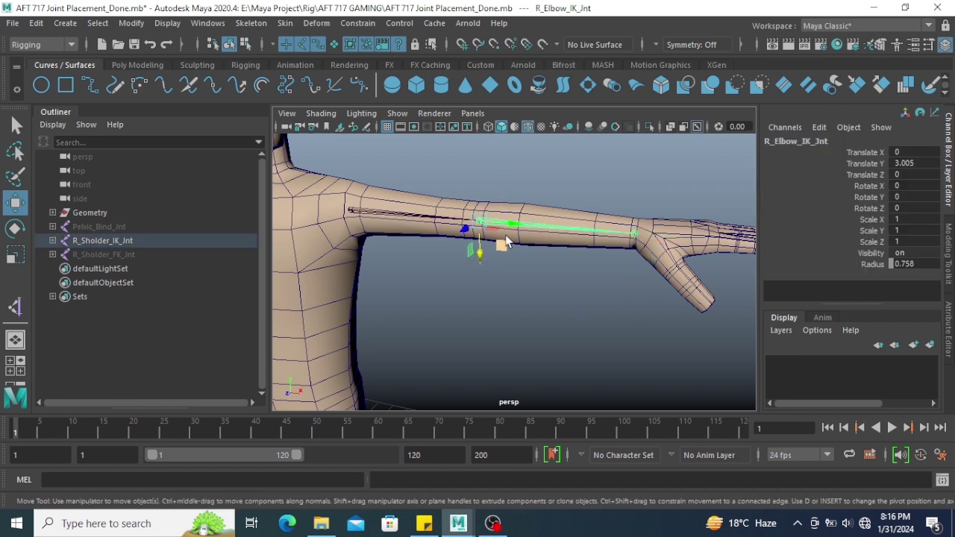
pyautogui.click(525, 269)
pyautogui.click(633, 240)
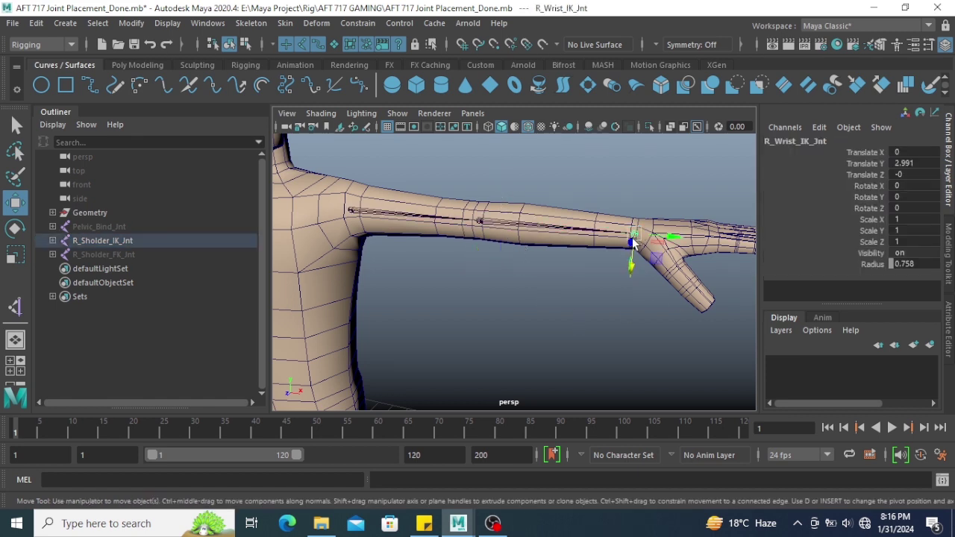
pyautogui.click(540, 288)
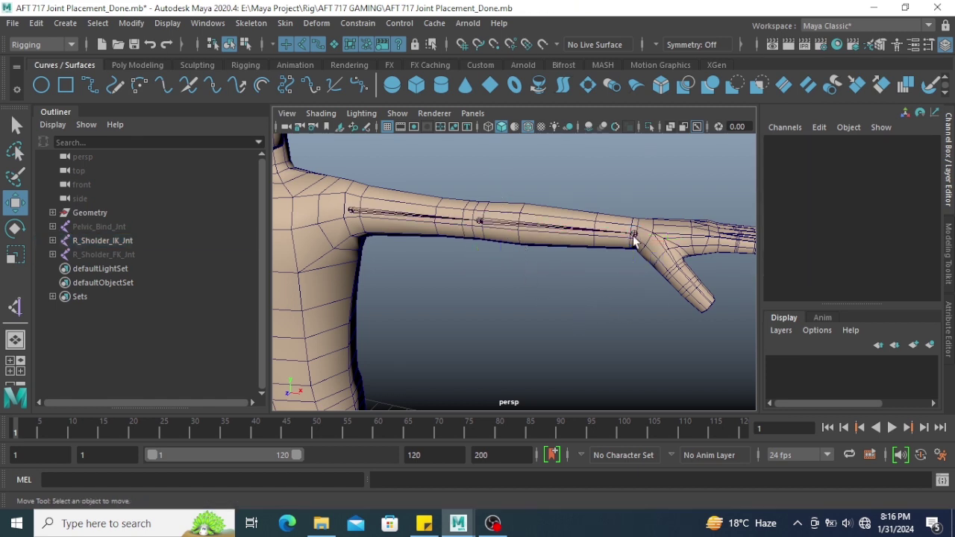
pyautogui.click(633, 240)
pyautogui.click(567, 298)
pyautogui.scroll(5, 516, 301)
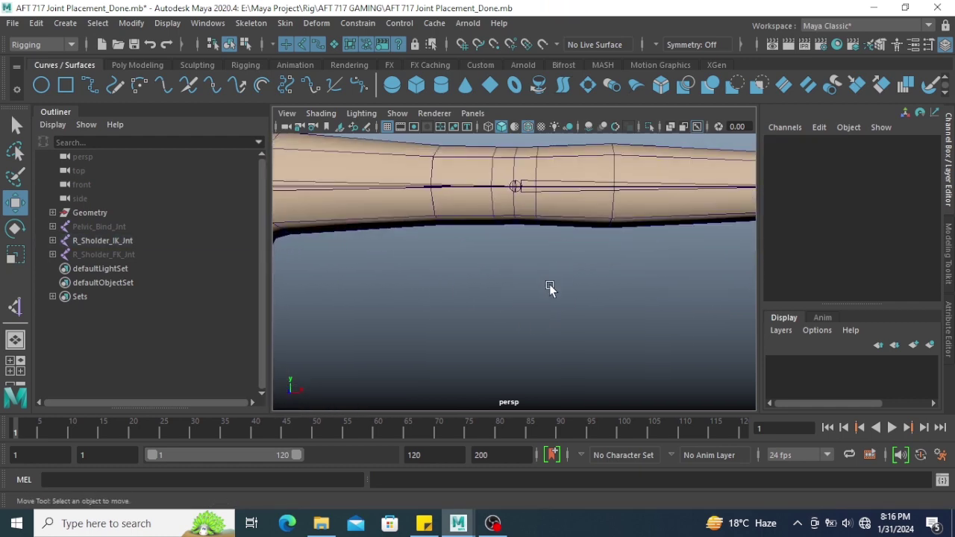
pyautogui.scroll(-5, 550, 290)
pyautogui.keyDown('alt'); pyautogui.moveTo(539, 295); pyautogui.dragTo(504, 278); pyautogui.keyUp('alt')
# Test-rotate R_Elbow_IK_Jnt about its X axis by about 70 degrees, undo the rotation and clear the selection
pyautogui.click(620, 260)
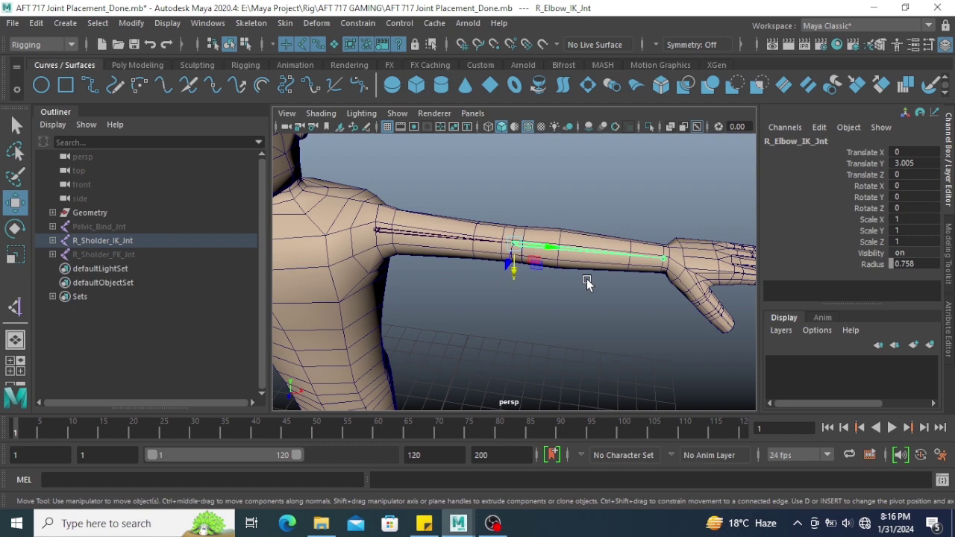
pyautogui.press('e')
pyautogui.scroll(4, 589, 280)
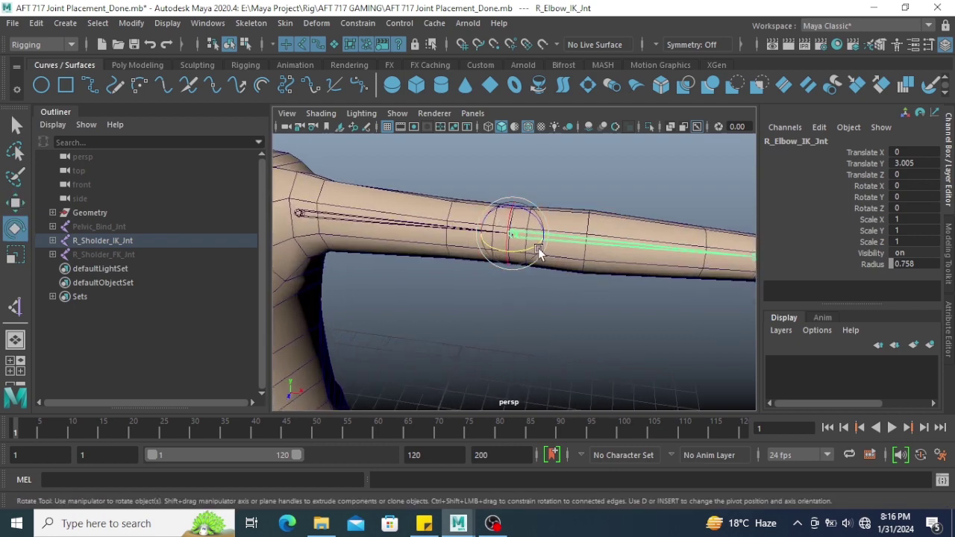
pyautogui.moveTo(538, 247); pyautogui.dragTo(501, 254)
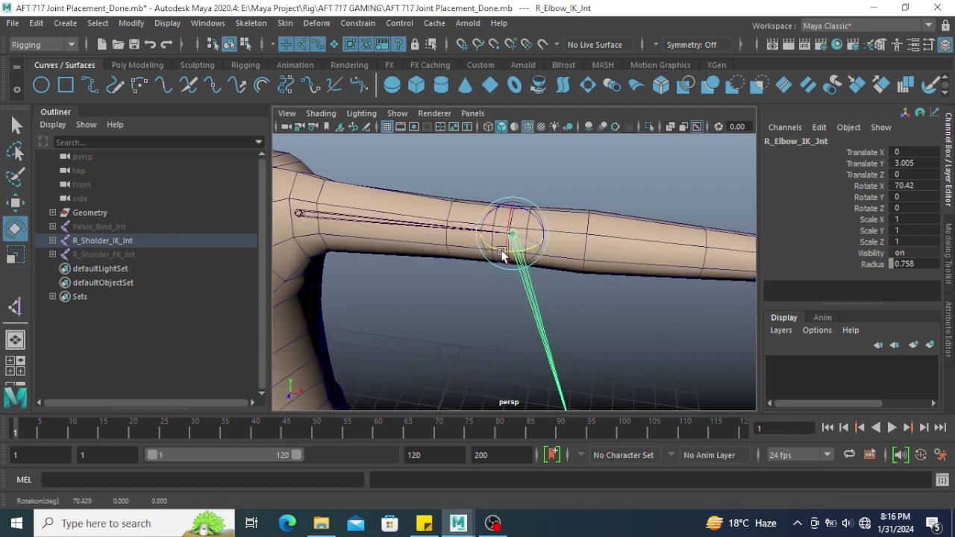
pyautogui.hotkey('ctrl', 'z')
pyautogui.click(591, 309)
pyautogui.scroll(-3, 520, 251)
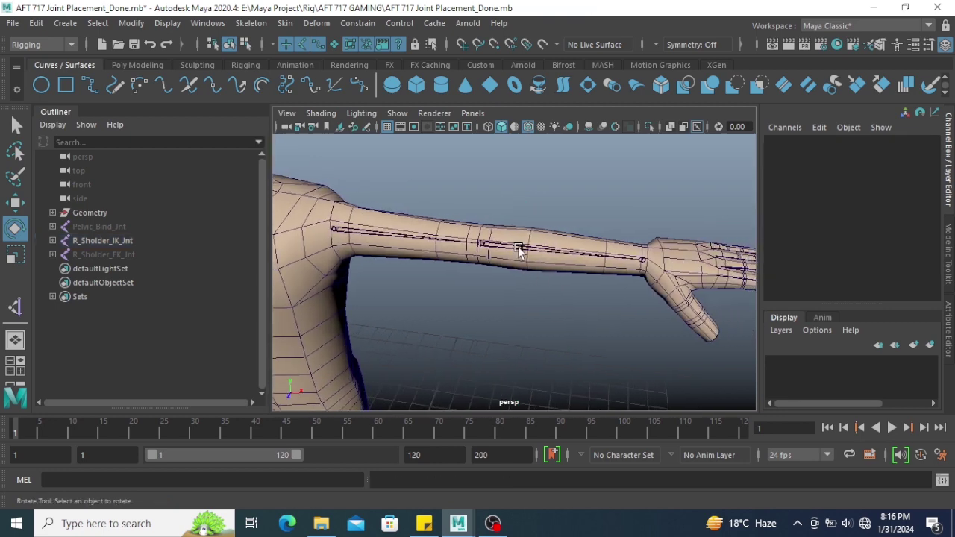
# Bend R_Elbow_IK_Jnt about 78 degrees around X, reset its Rotate X to 0 and clear the selection
pyautogui.click(520, 252)
pyautogui.scroll(1, 539, 274)
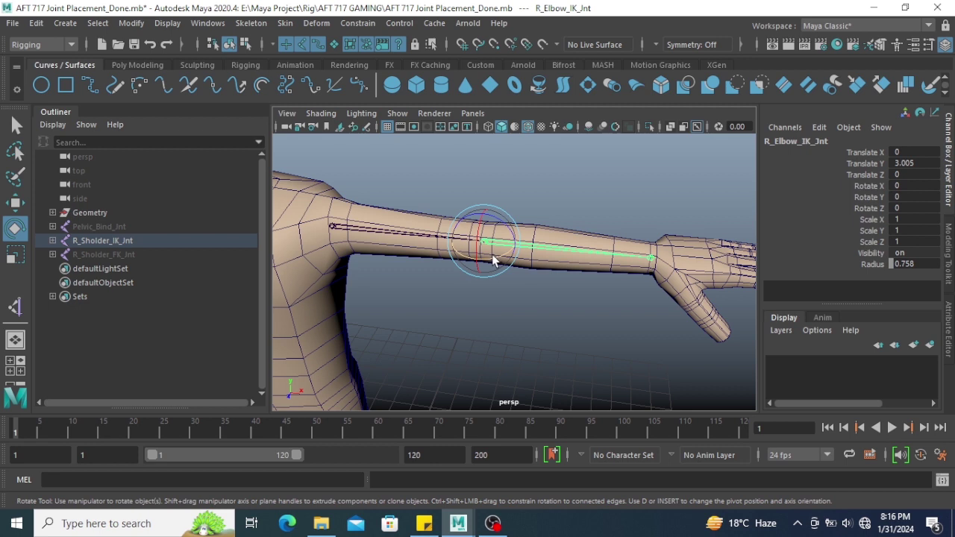
pyautogui.moveTo(495, 259); pyautogui.dragTo(459, 262)
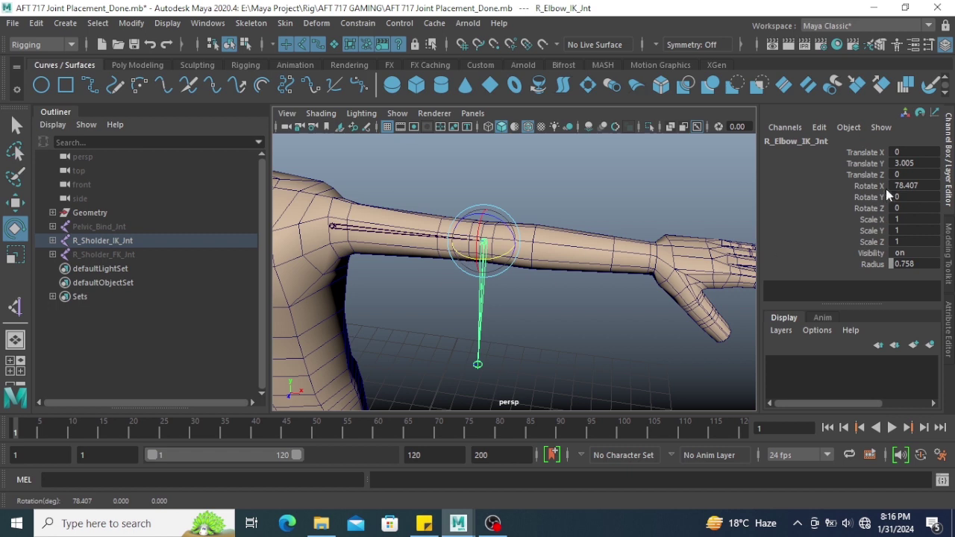
pyautogui.click(919, 186)
pyautogui.write('0')
pyautogui.press('Return')
pyautogui.click(647, 180)
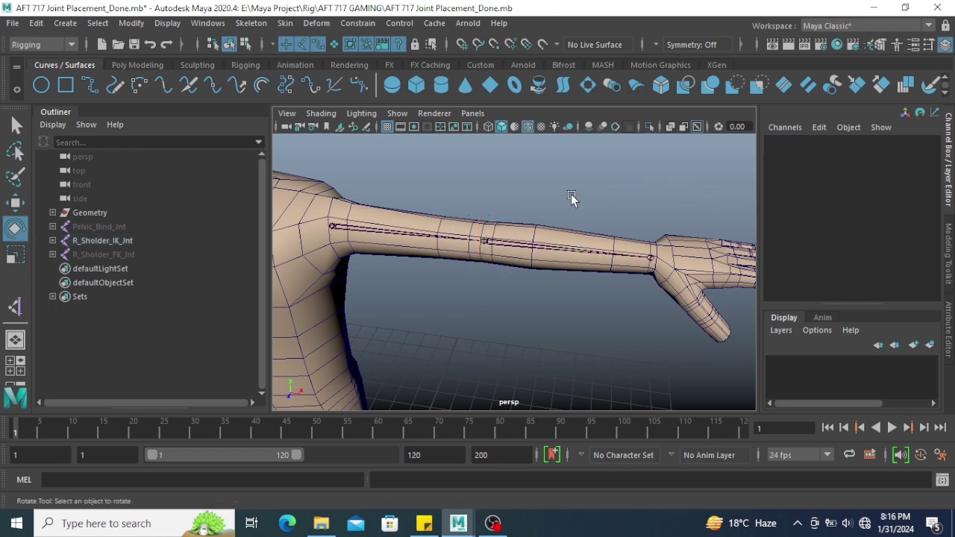
# Show the joint attributes of R_Elbow_IK_Jnt and set its Preferred Angle Z to 0
pyautogui.click(586, 267)
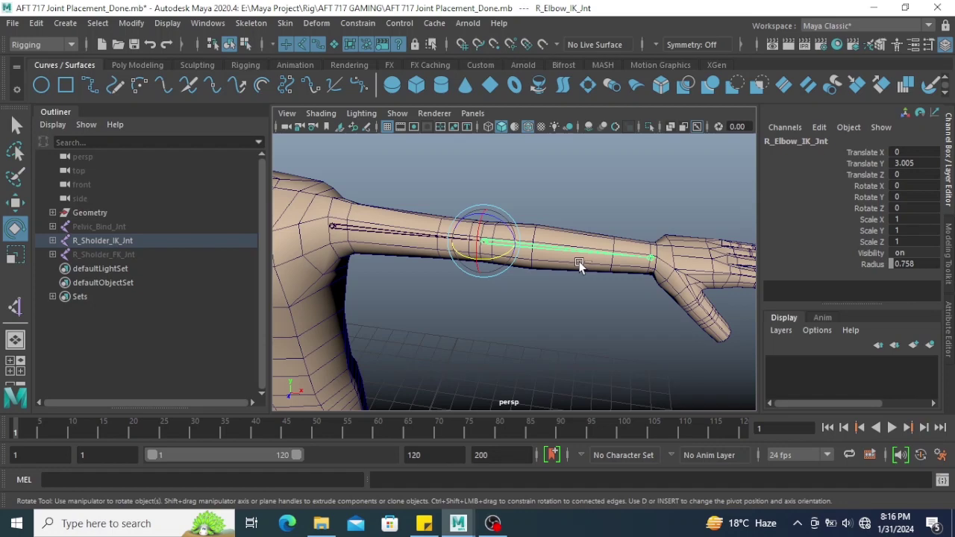
pyautogui.hotkey('ctrl', 'a')
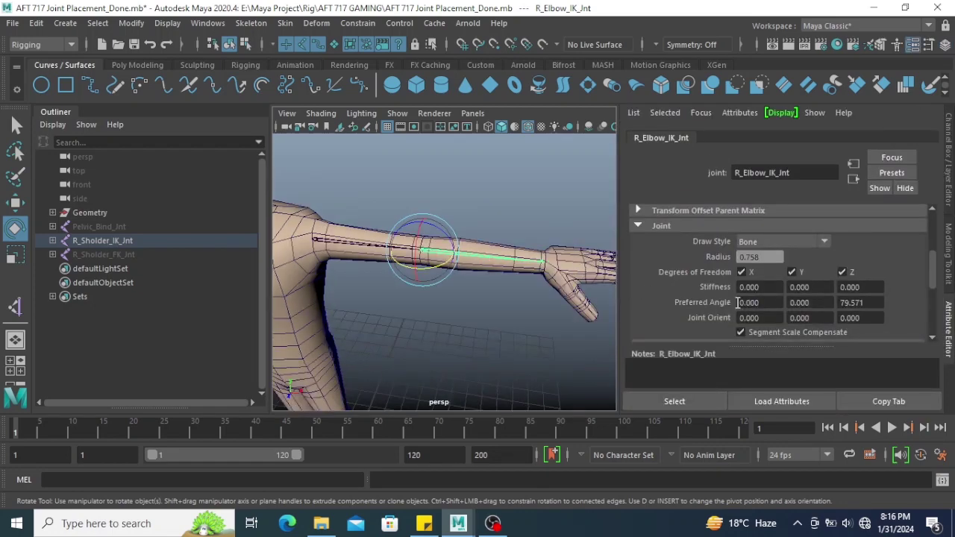
pyautogui.click(854, 303)
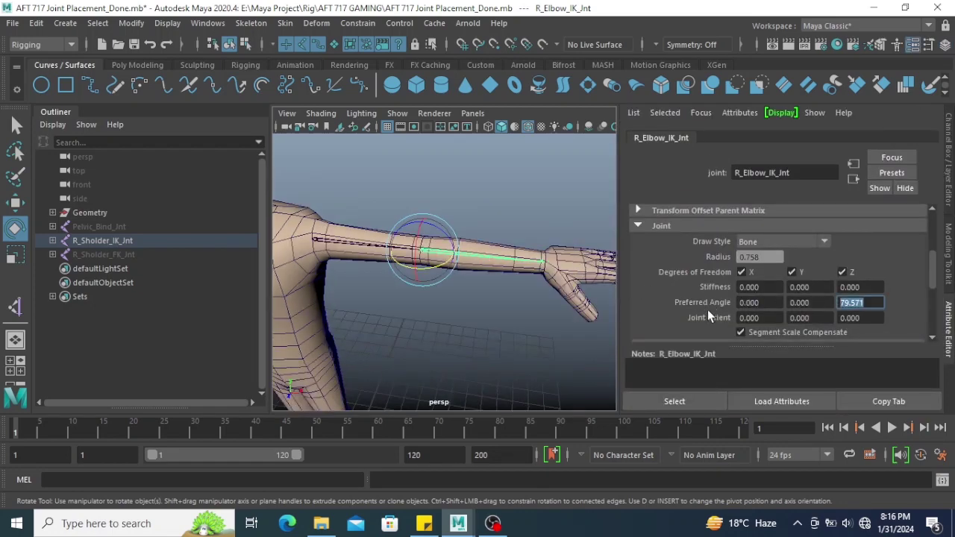
pyautogui.write('0')
pyautogui.press('Return')
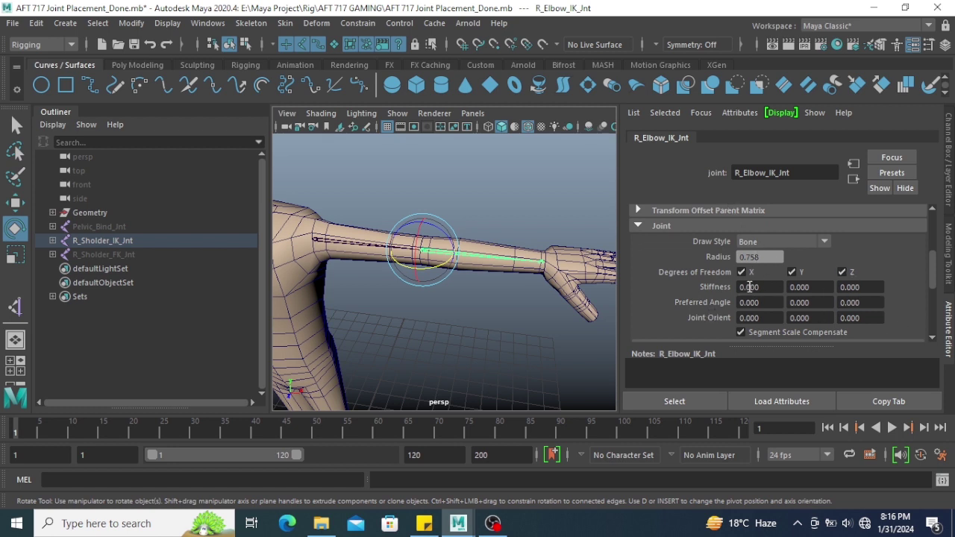
# Set the Preferred Angle X of R_Elbow_IK_Jnt to 90, clear the selection and return to the Channel Box
pyautogui.click(768, 302)
pyautogui.write('90')
pyautogui.press('Return')
pyautogui.click(761, 303)
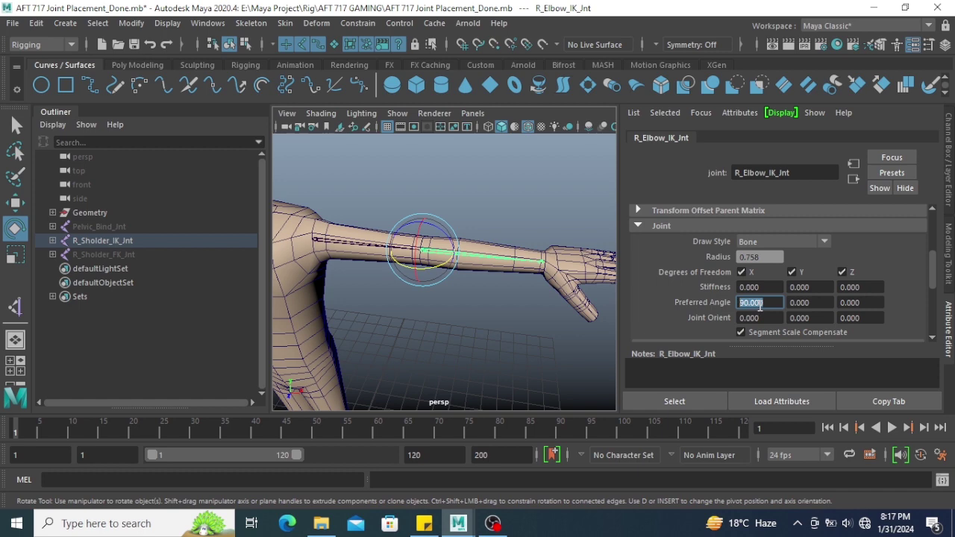
pyautogui.click(482, 286)
pyautogui.scroll(-5, 482, 286)
pyautogui.click(944, 44)
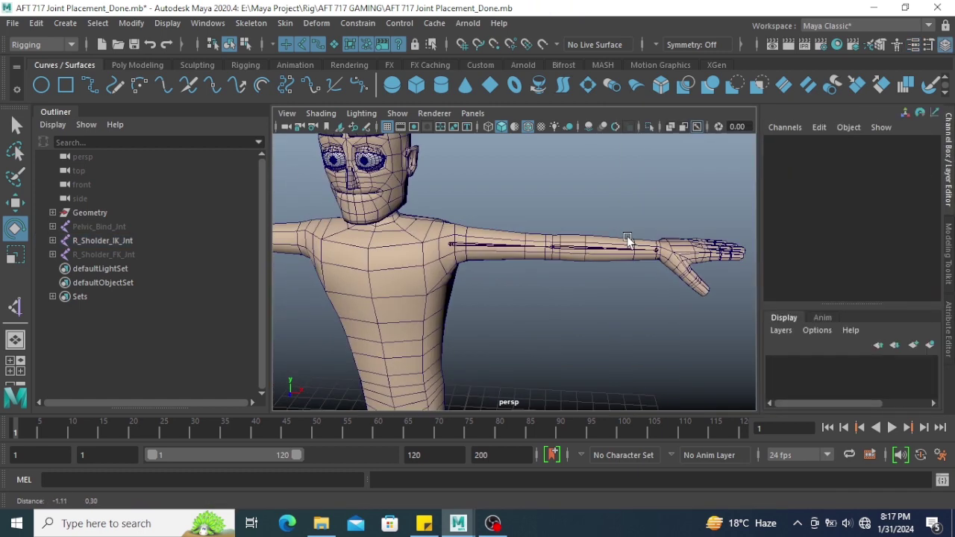
# Create an IK handle with the Rotate-Plane Solver from R_Sholder_IK_Jnt to the wrist joint of the IK chain
pyautogui.keyDown('alt'); pyautogui.moveTo(627, 239); pyautogui.dragTo(585, 259, button='middle'); pyautogui.keyUp('alt')
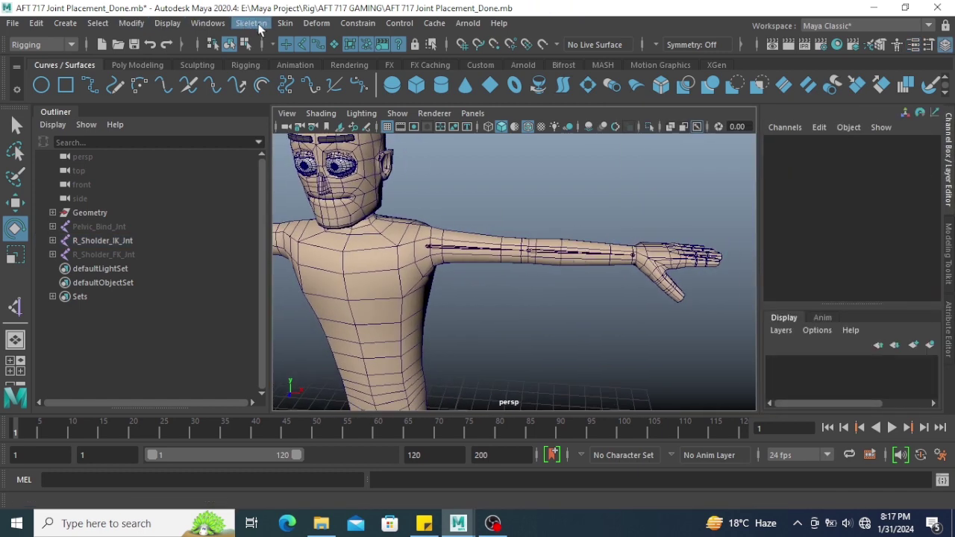
pyautogui.click(251, 23)
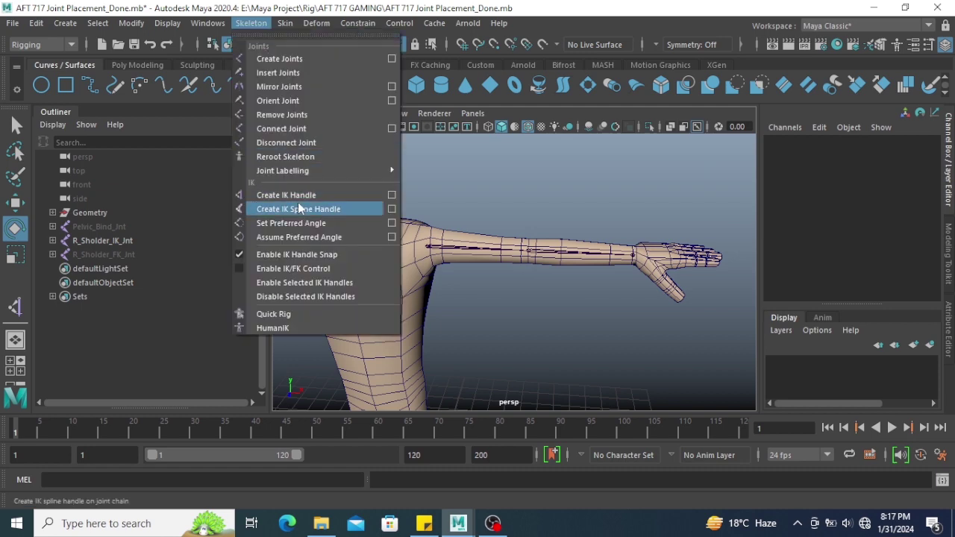
pyautogui.click(392, 195)
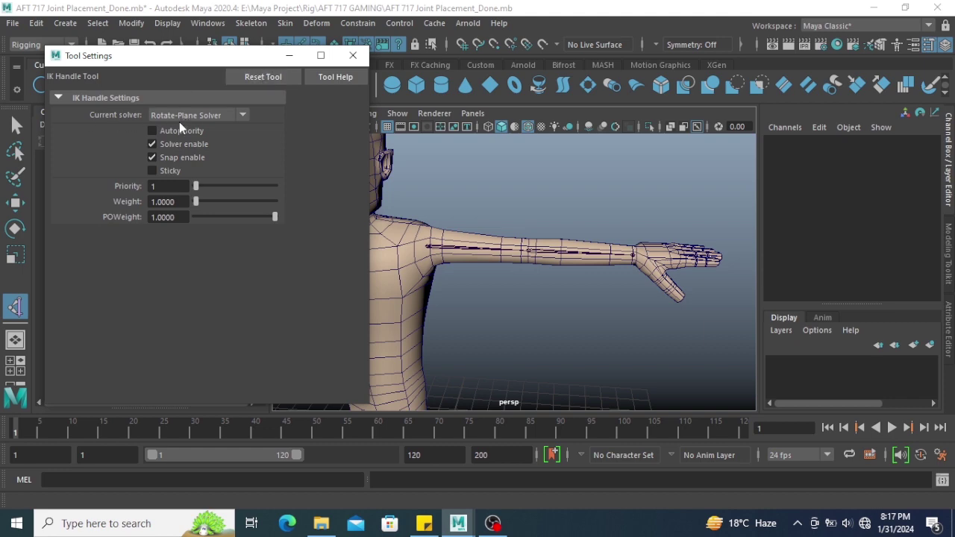
pyautogui.click(354, 56)
pyautogui.scroll(2, 396, 211)
pyautogui.click(397, 210)
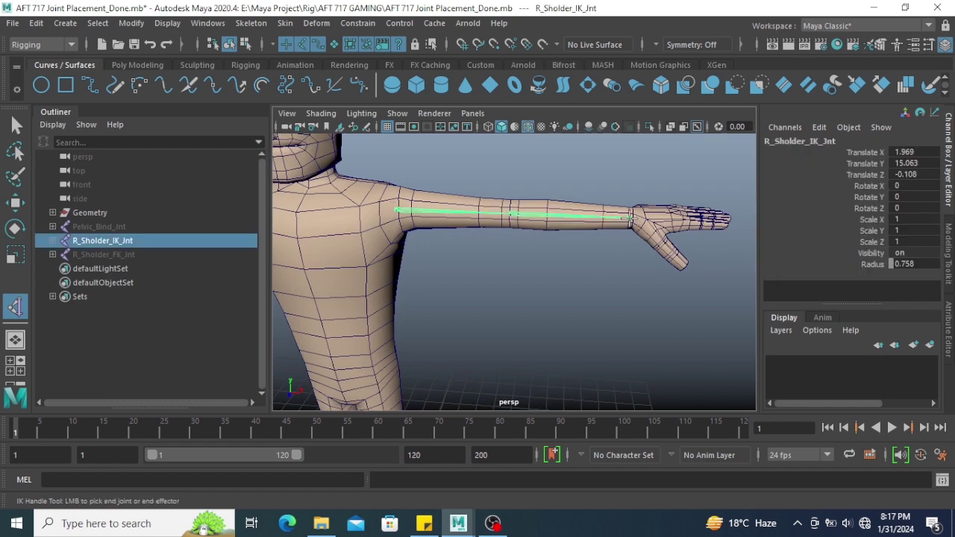
pyautogui.click(630, 220)
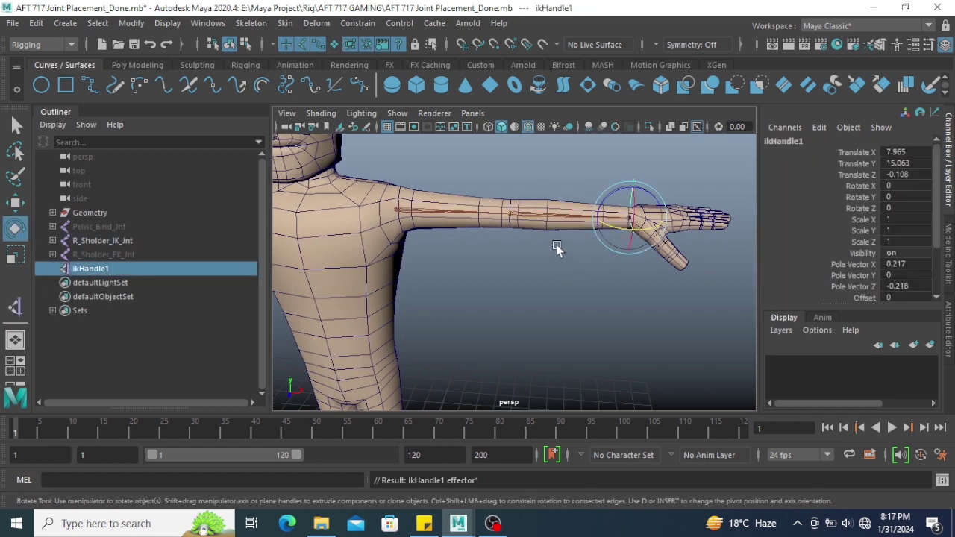
# Test the new IK handle by moving it along X to about 5.39, undo the move and clear the selection
pyautogui.keyDown('alt'); pyautogui.moveTo(557, 245); pyautogui.dragTo(548, 283); pyautogui.keyUp('alt')
pyautogui.press('q')
pyautogui.press('w')
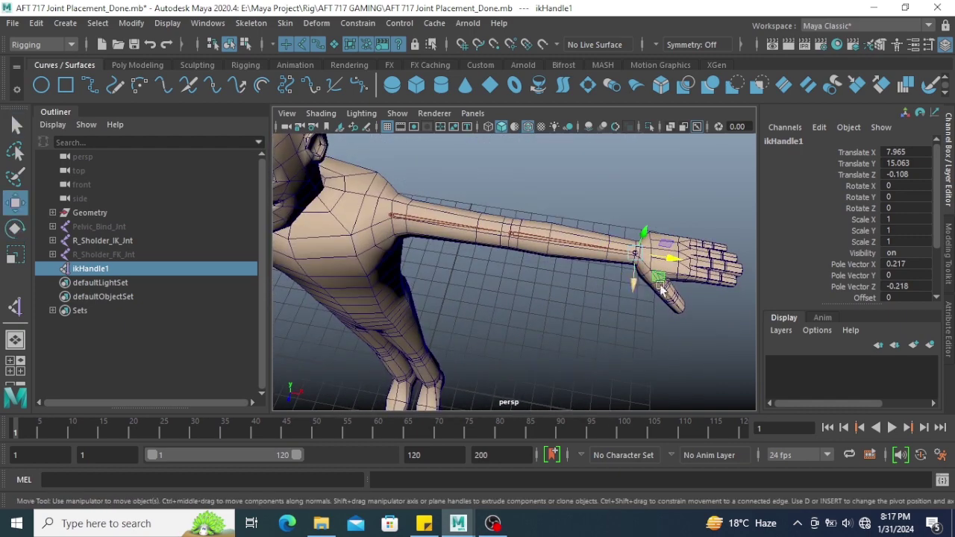
pyautogui.moveTo(675, 262); pyautogui.dragTo(482, 277)
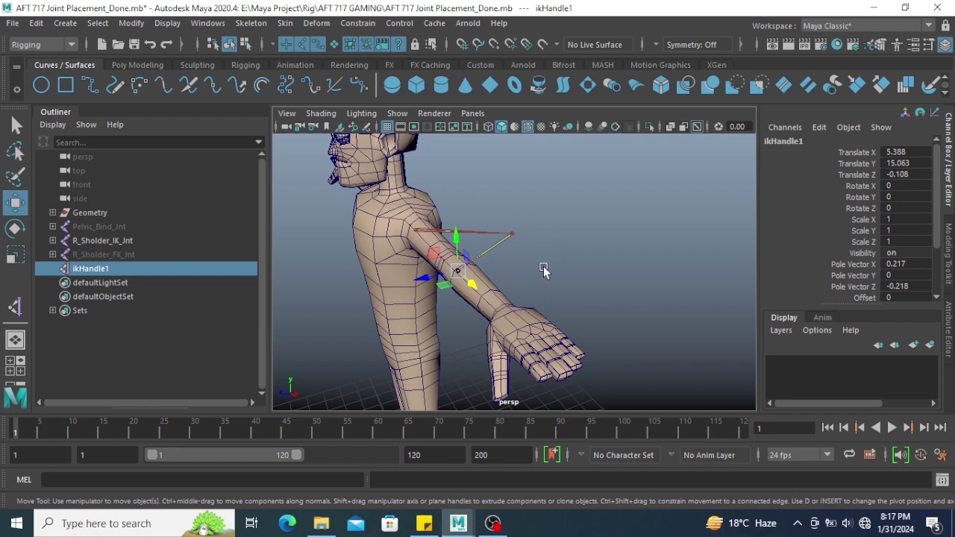
pyautogui.keyDown('alt'); pyautogui.moveTo(544, 269); pyautogui.dragTo(590, 251); pyautogui.keyUp('alt')
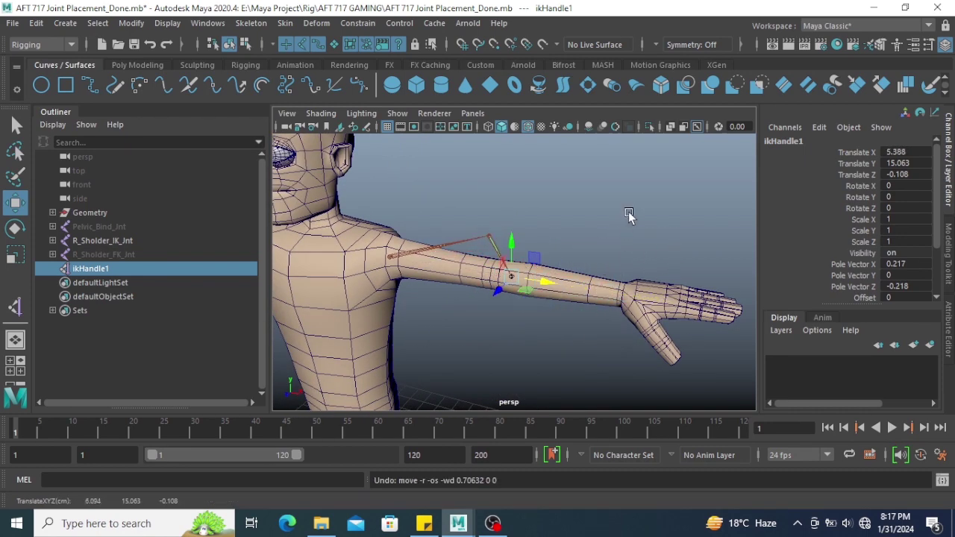
pyautogui.hotkey('ctrl', 'z')
pyautogui.click(565, 249)
pyautogui.scroll(-2, 565, 249)
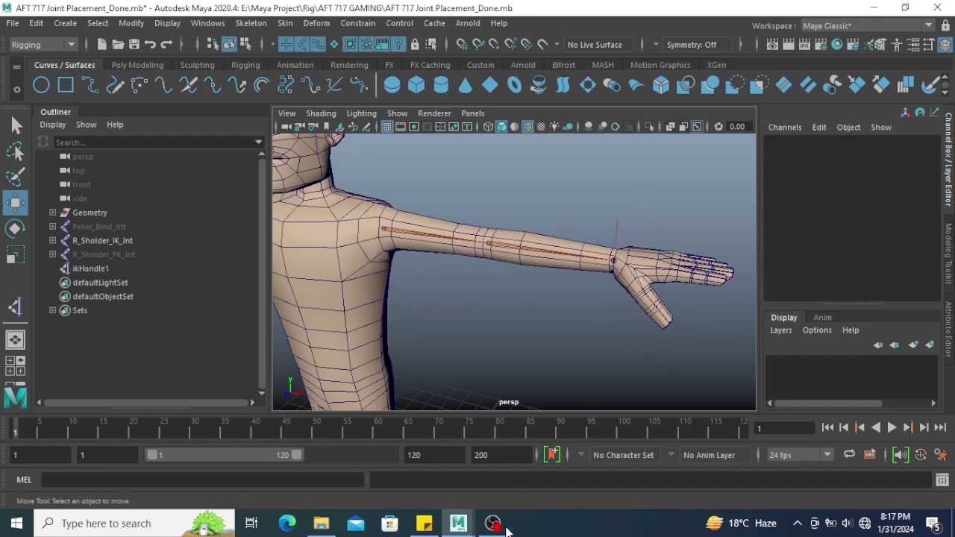